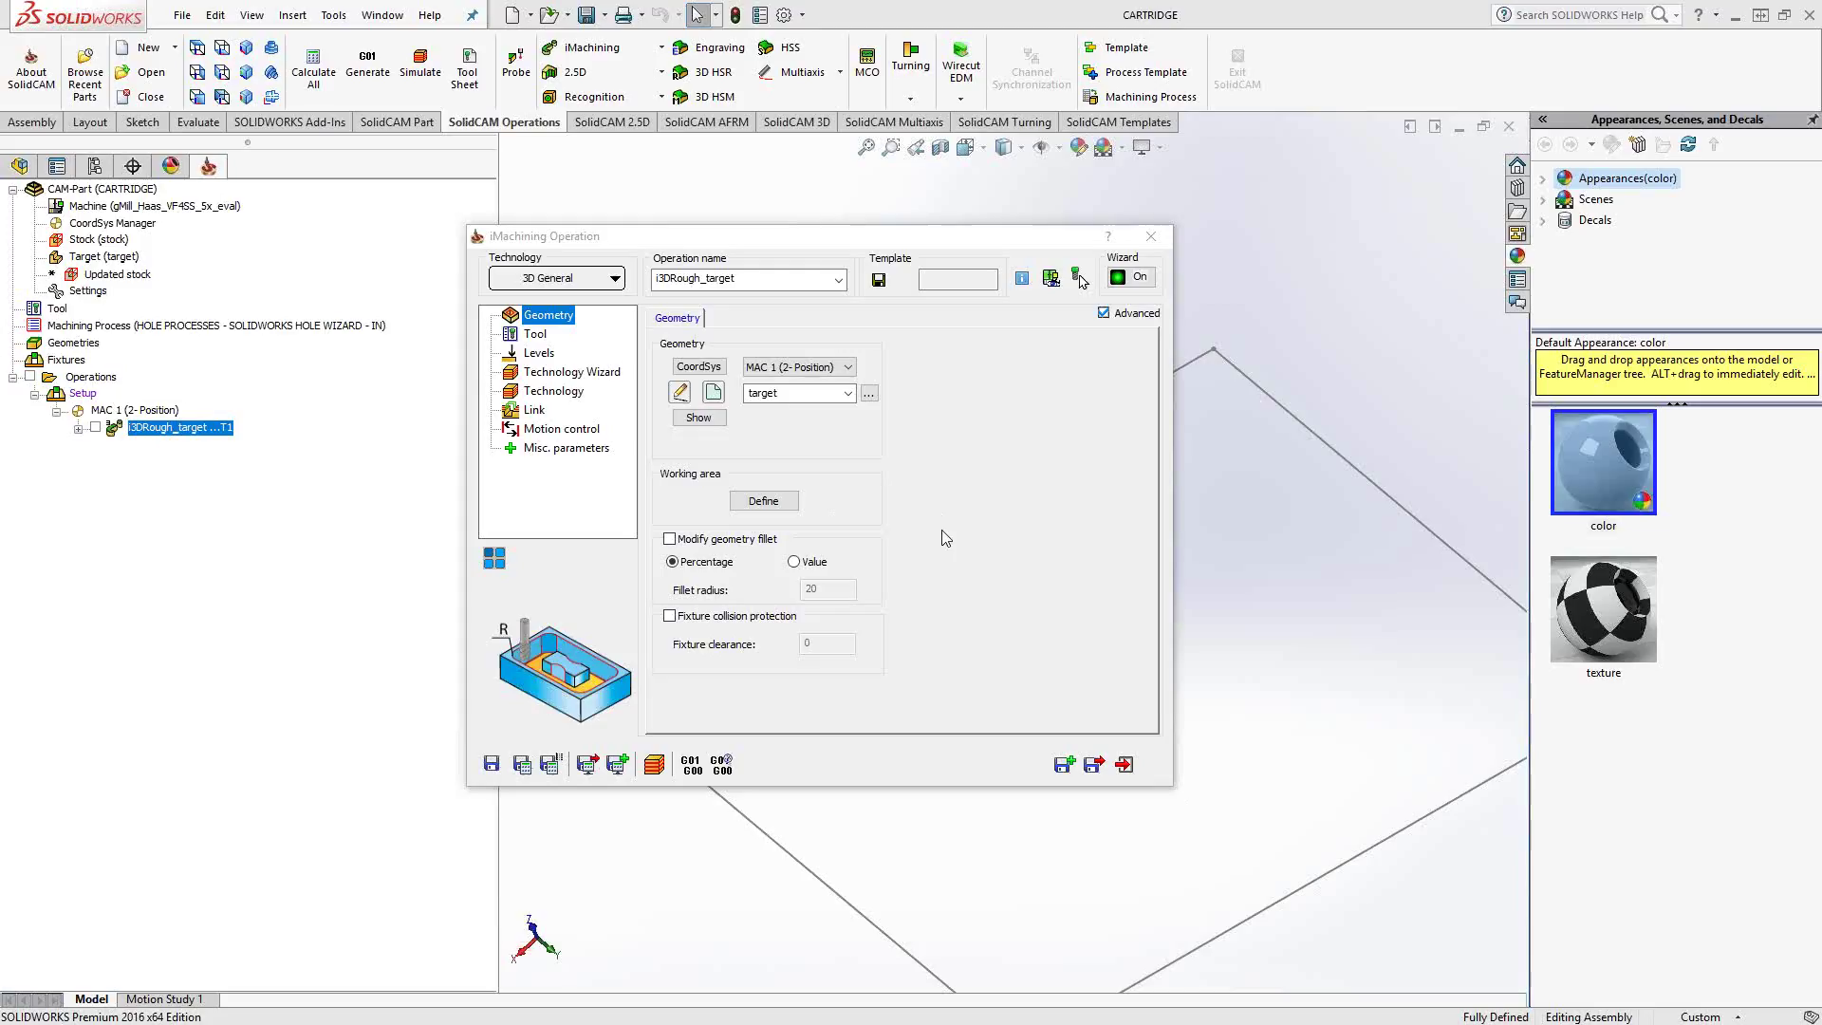
# Step: Open the Working Area dialog for the 3DRough_target iMachining operation with Define
pyautogui.click(772, 501)
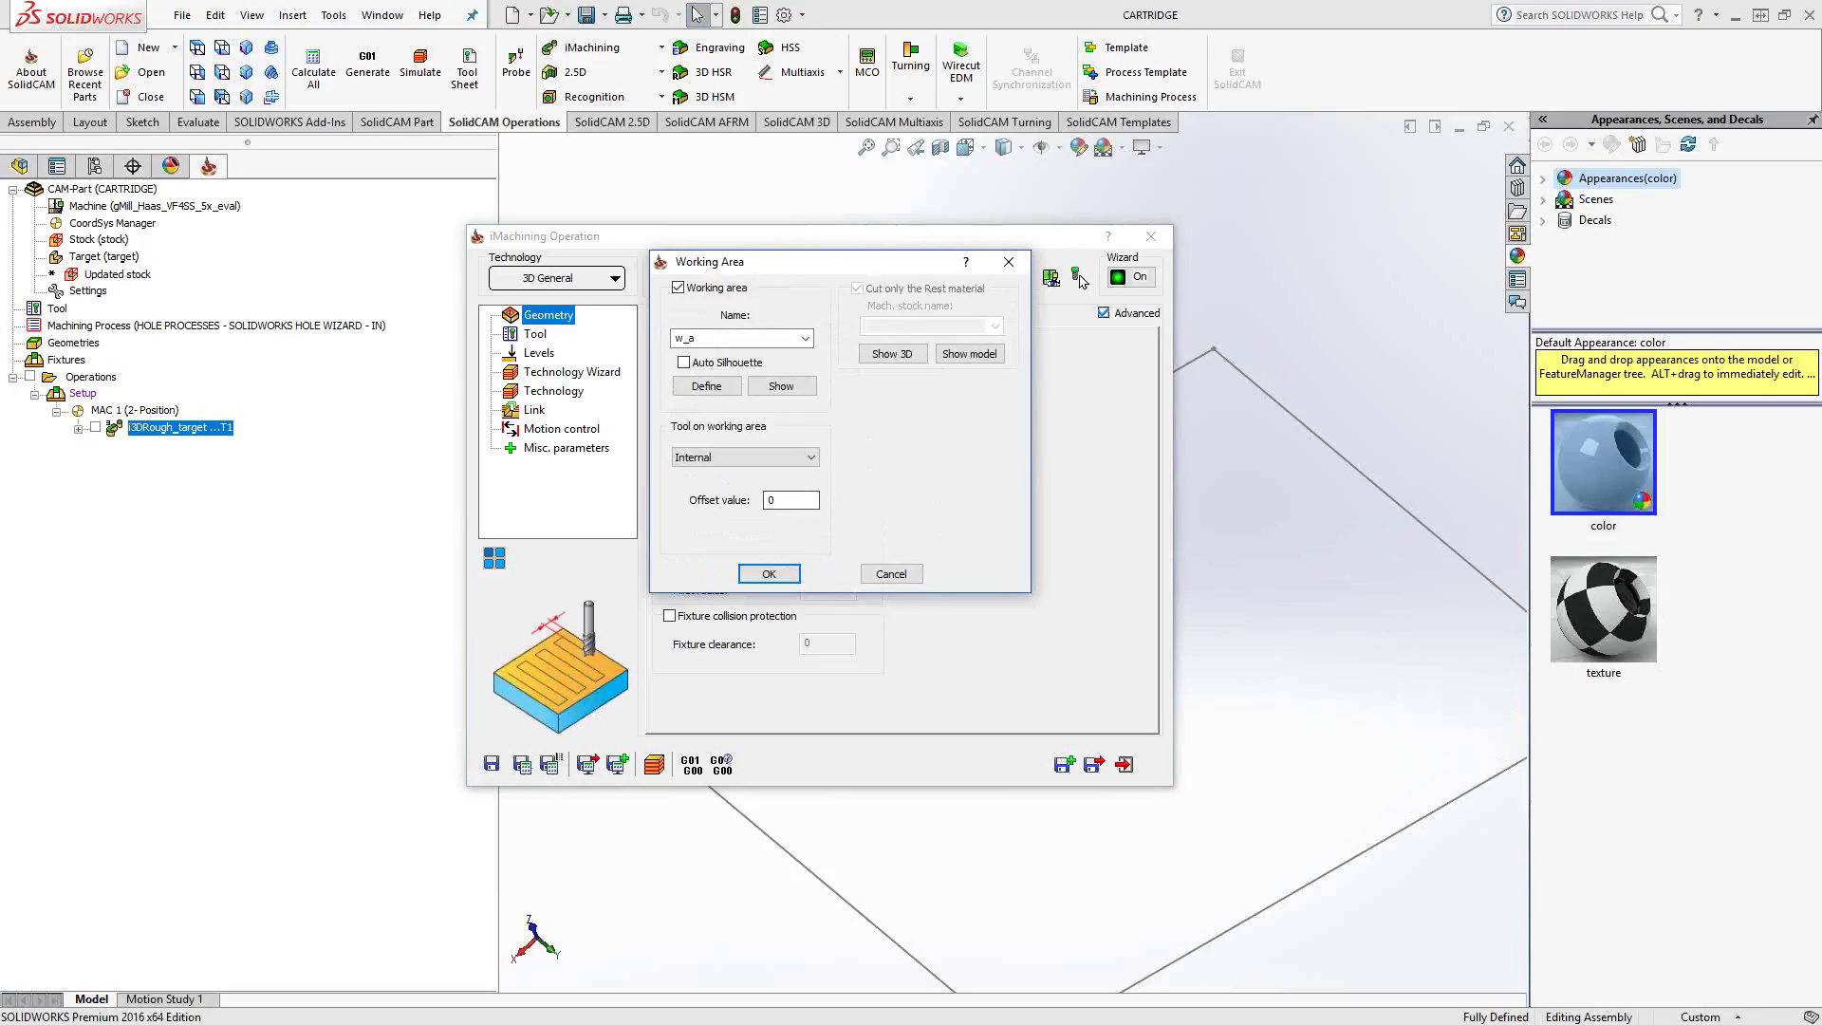
# Step: Set the tool position on working area w_a to External, keep offset 0, and confirm
pyautogui.hotkey('ctrl', '2')
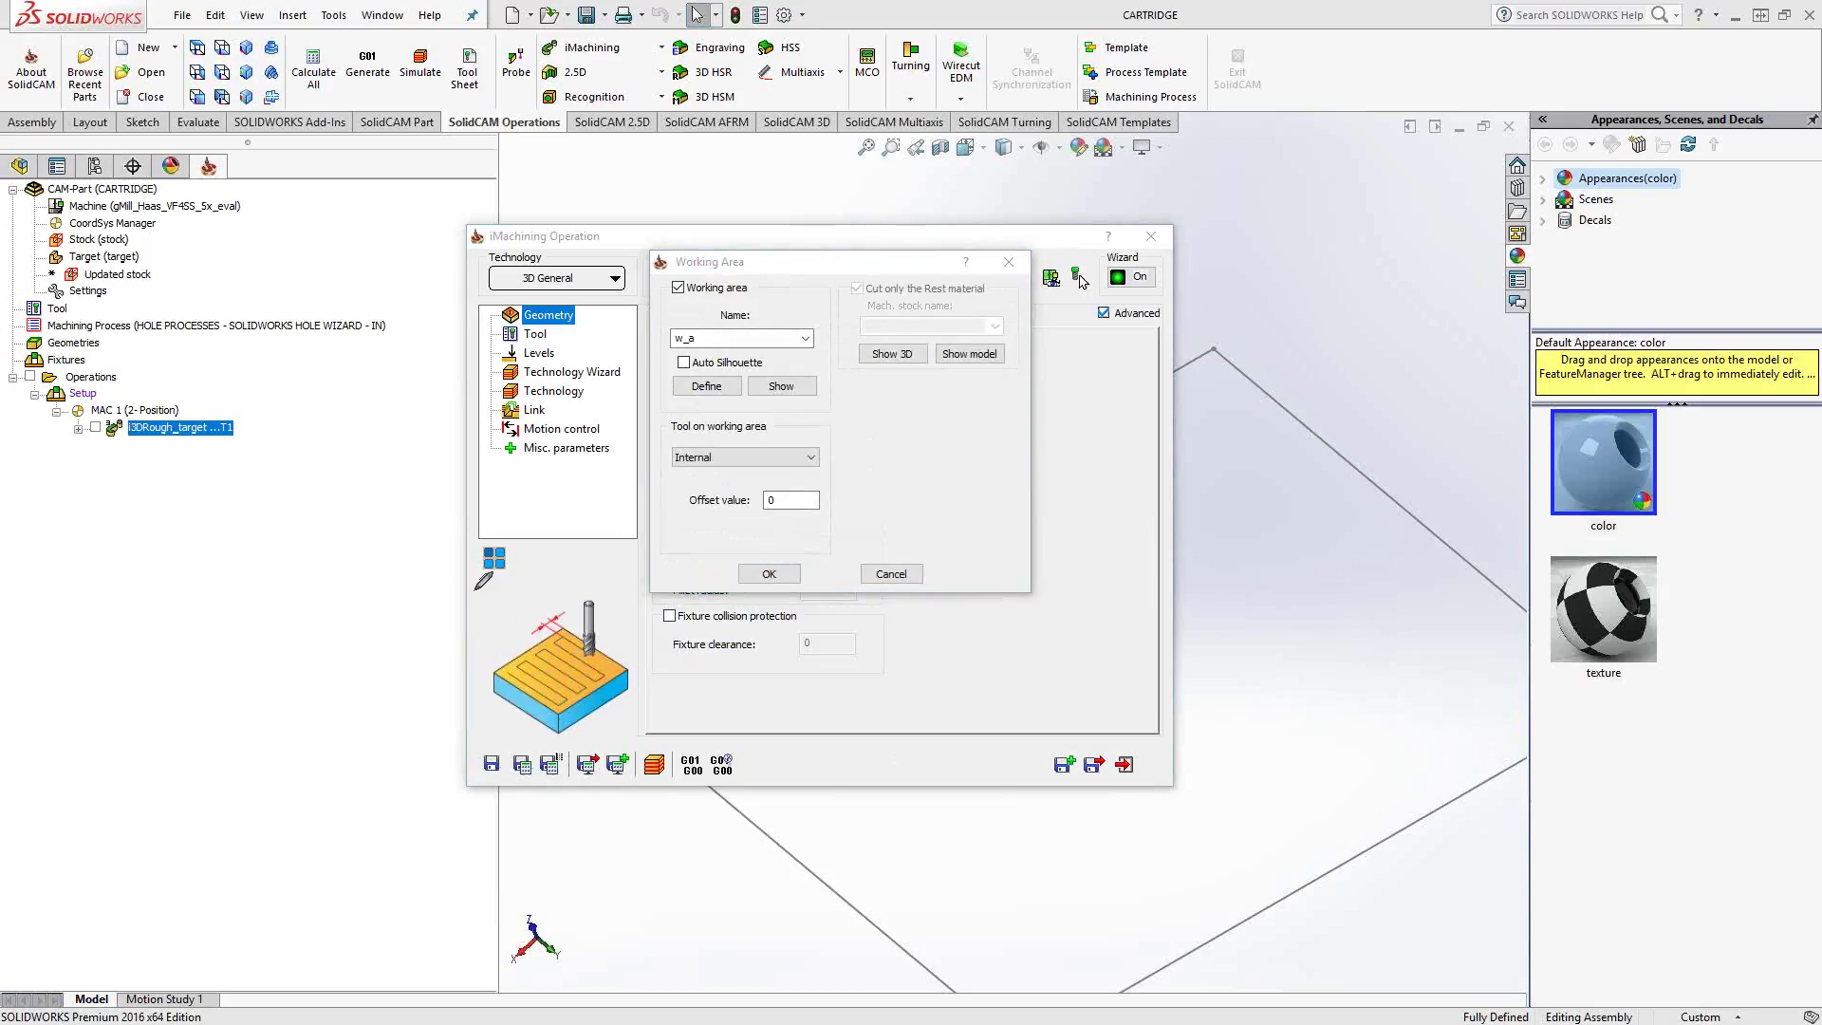
pyautogui.moveTo(459, 586)
pyautogui.mouseDown()
pyautogui.moveTo(654, 574)
pyautogui.moveTo(647, 726)
pyautogui.moveTo(517, 740)
pyautogui.moveTo(459, 664)
pyautogui.moveTo(478, 576)
pyautogui.mouseUp()
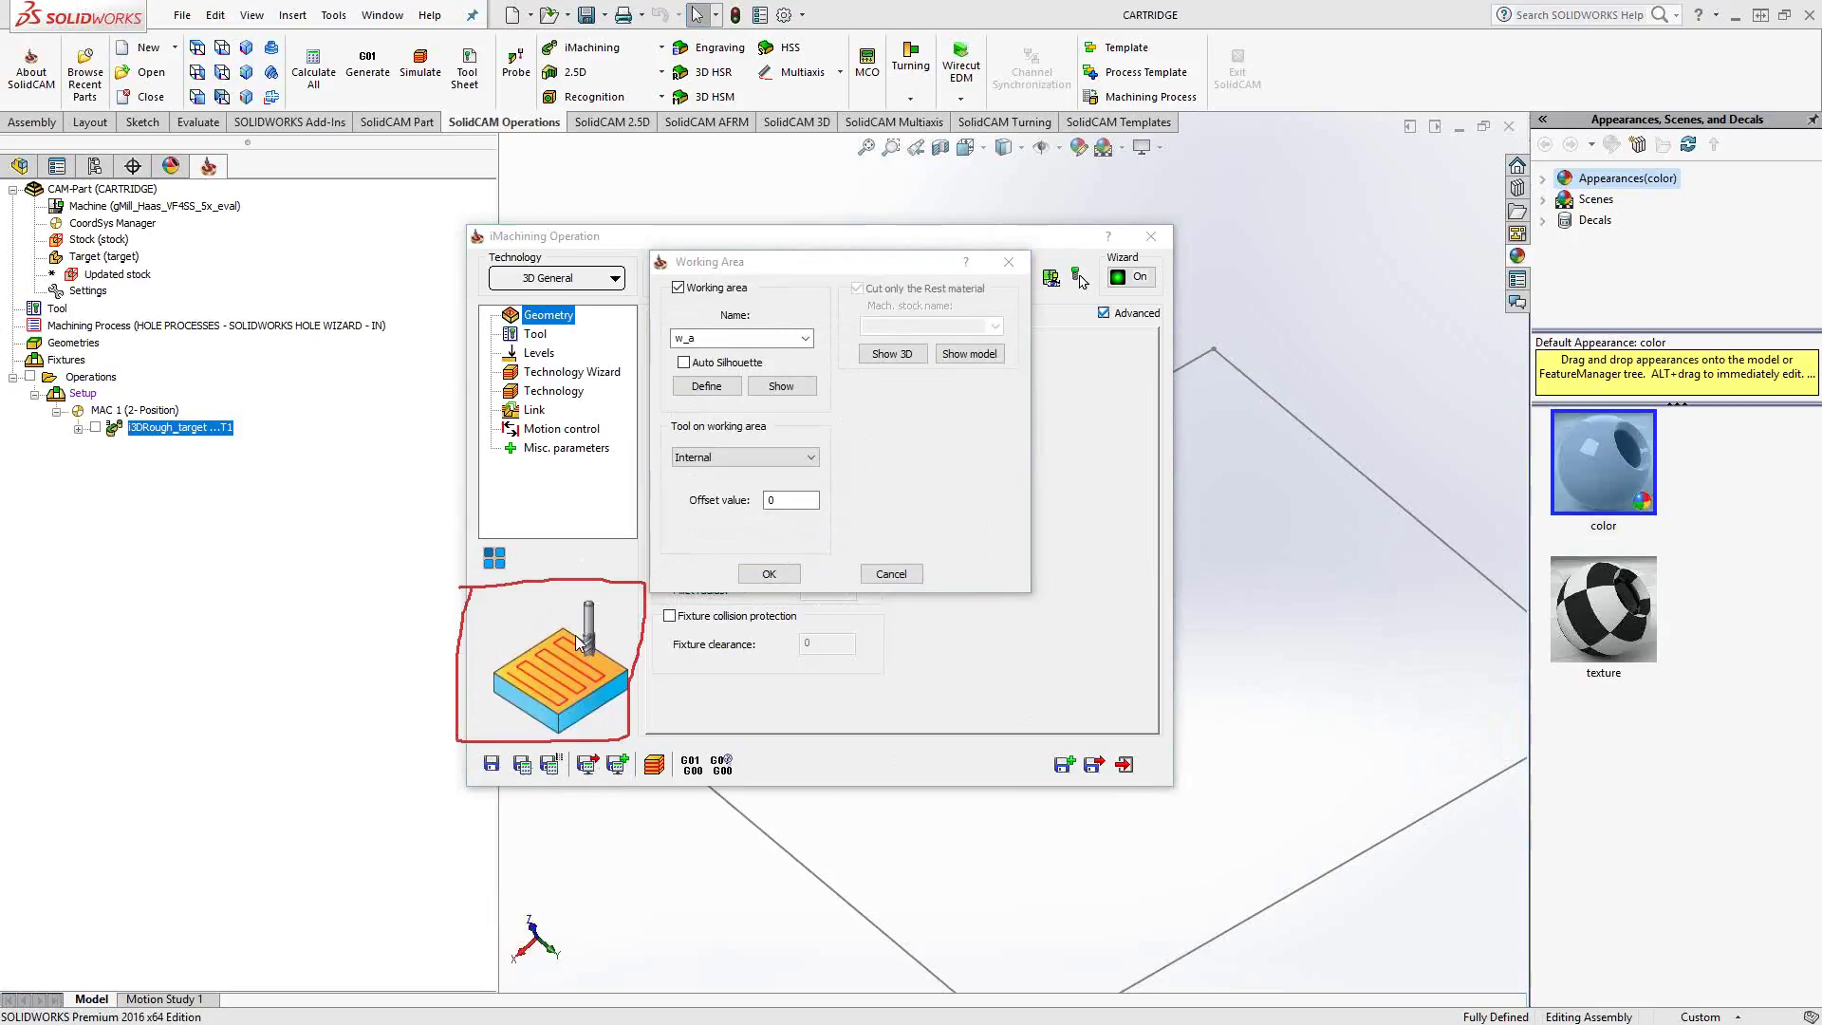
pyautogui.click(808, 457)
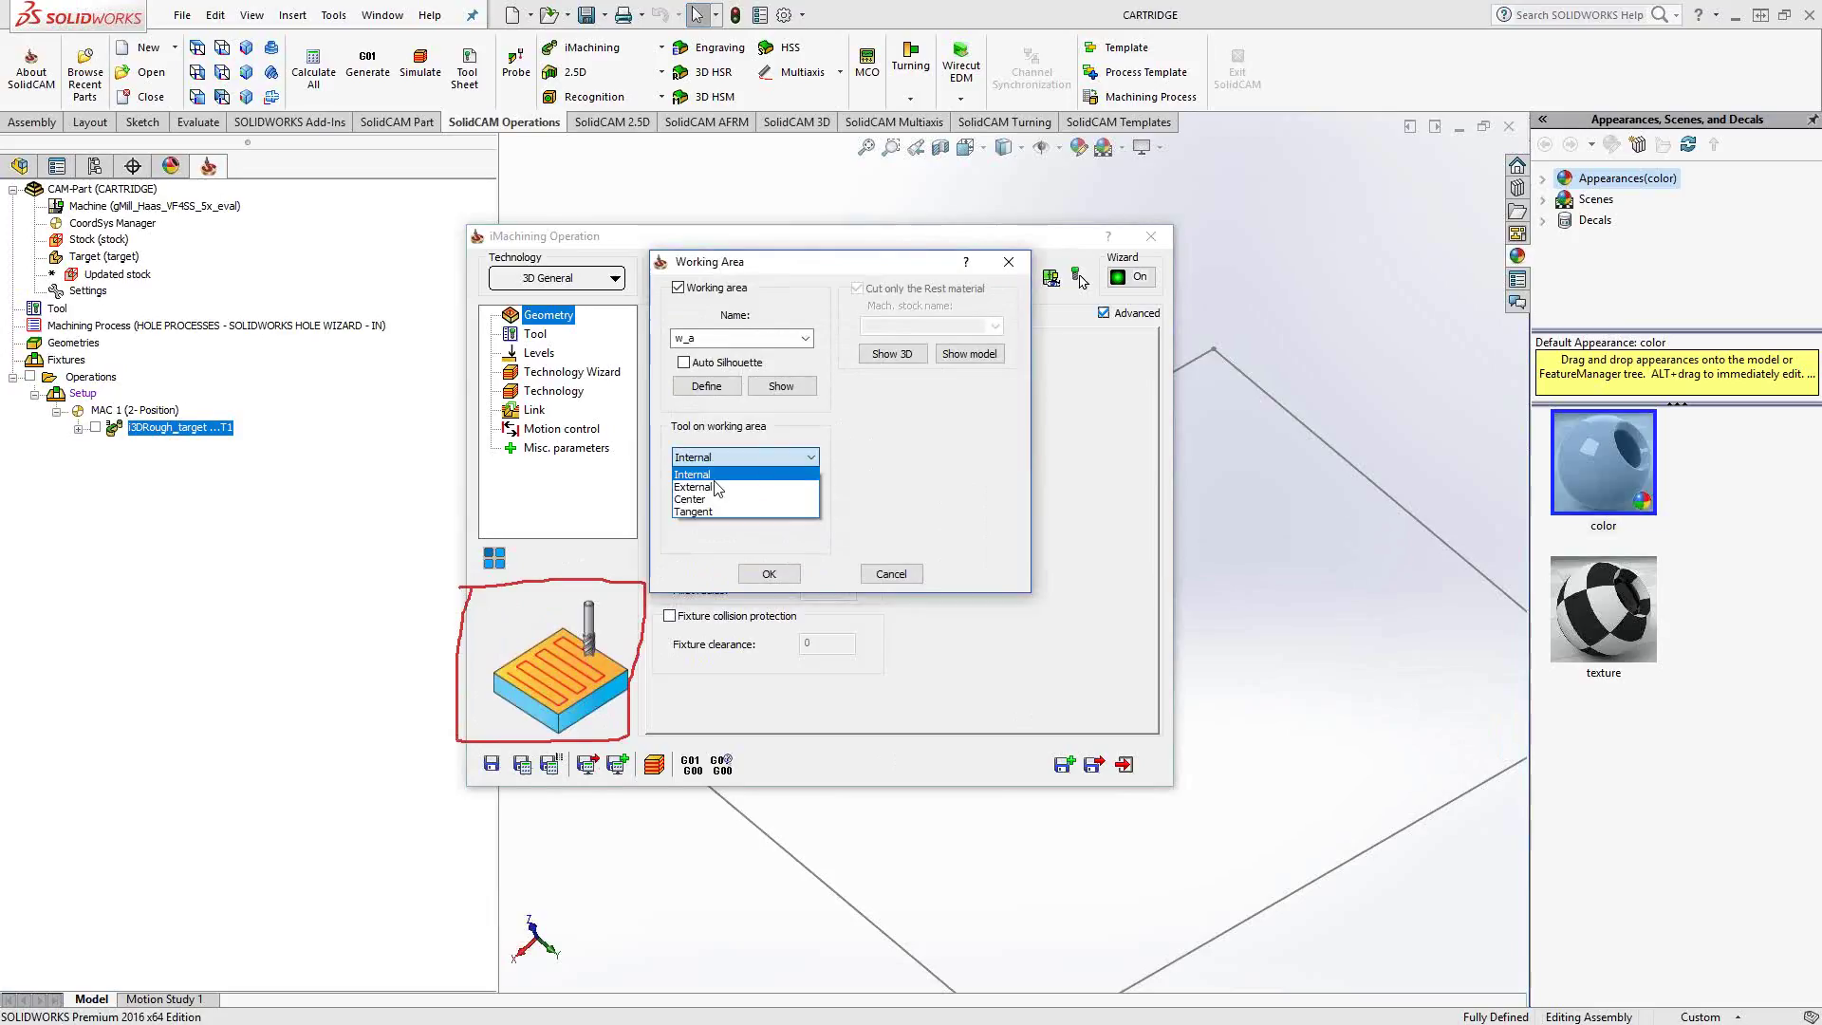
pyautogui.click(702, 486)
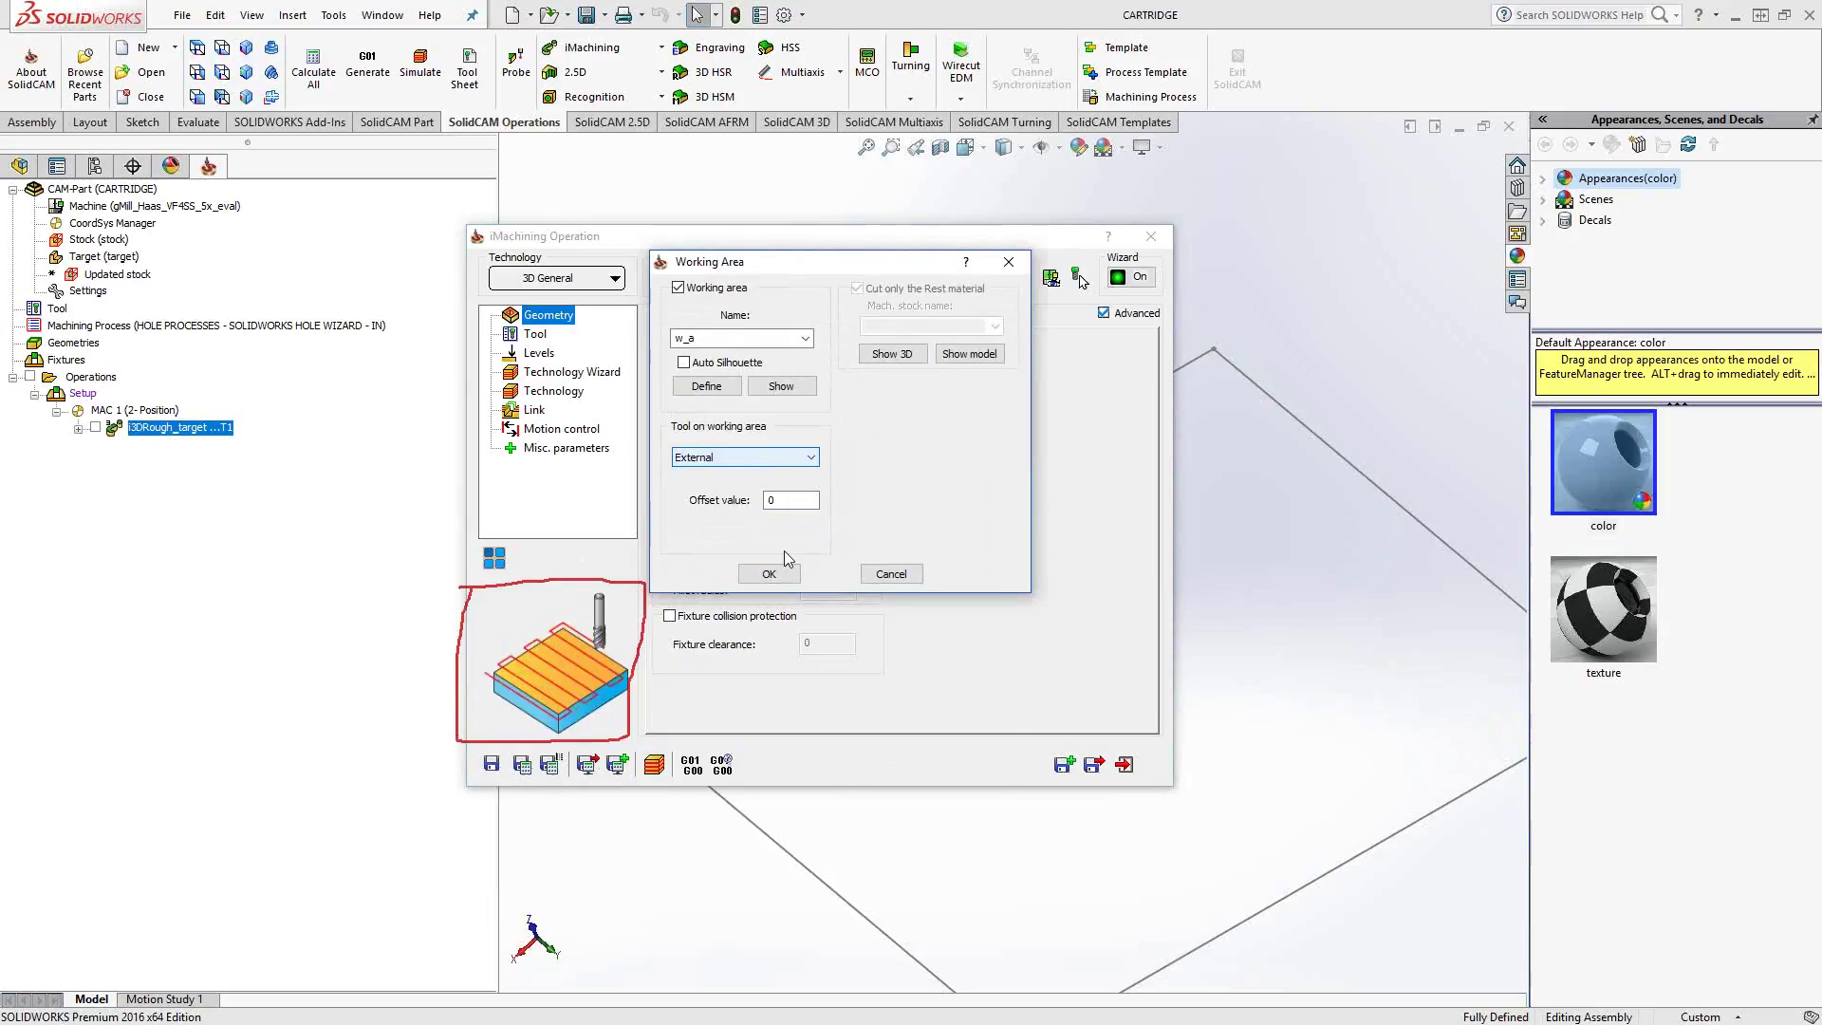
pyautogui.click(893, 575)
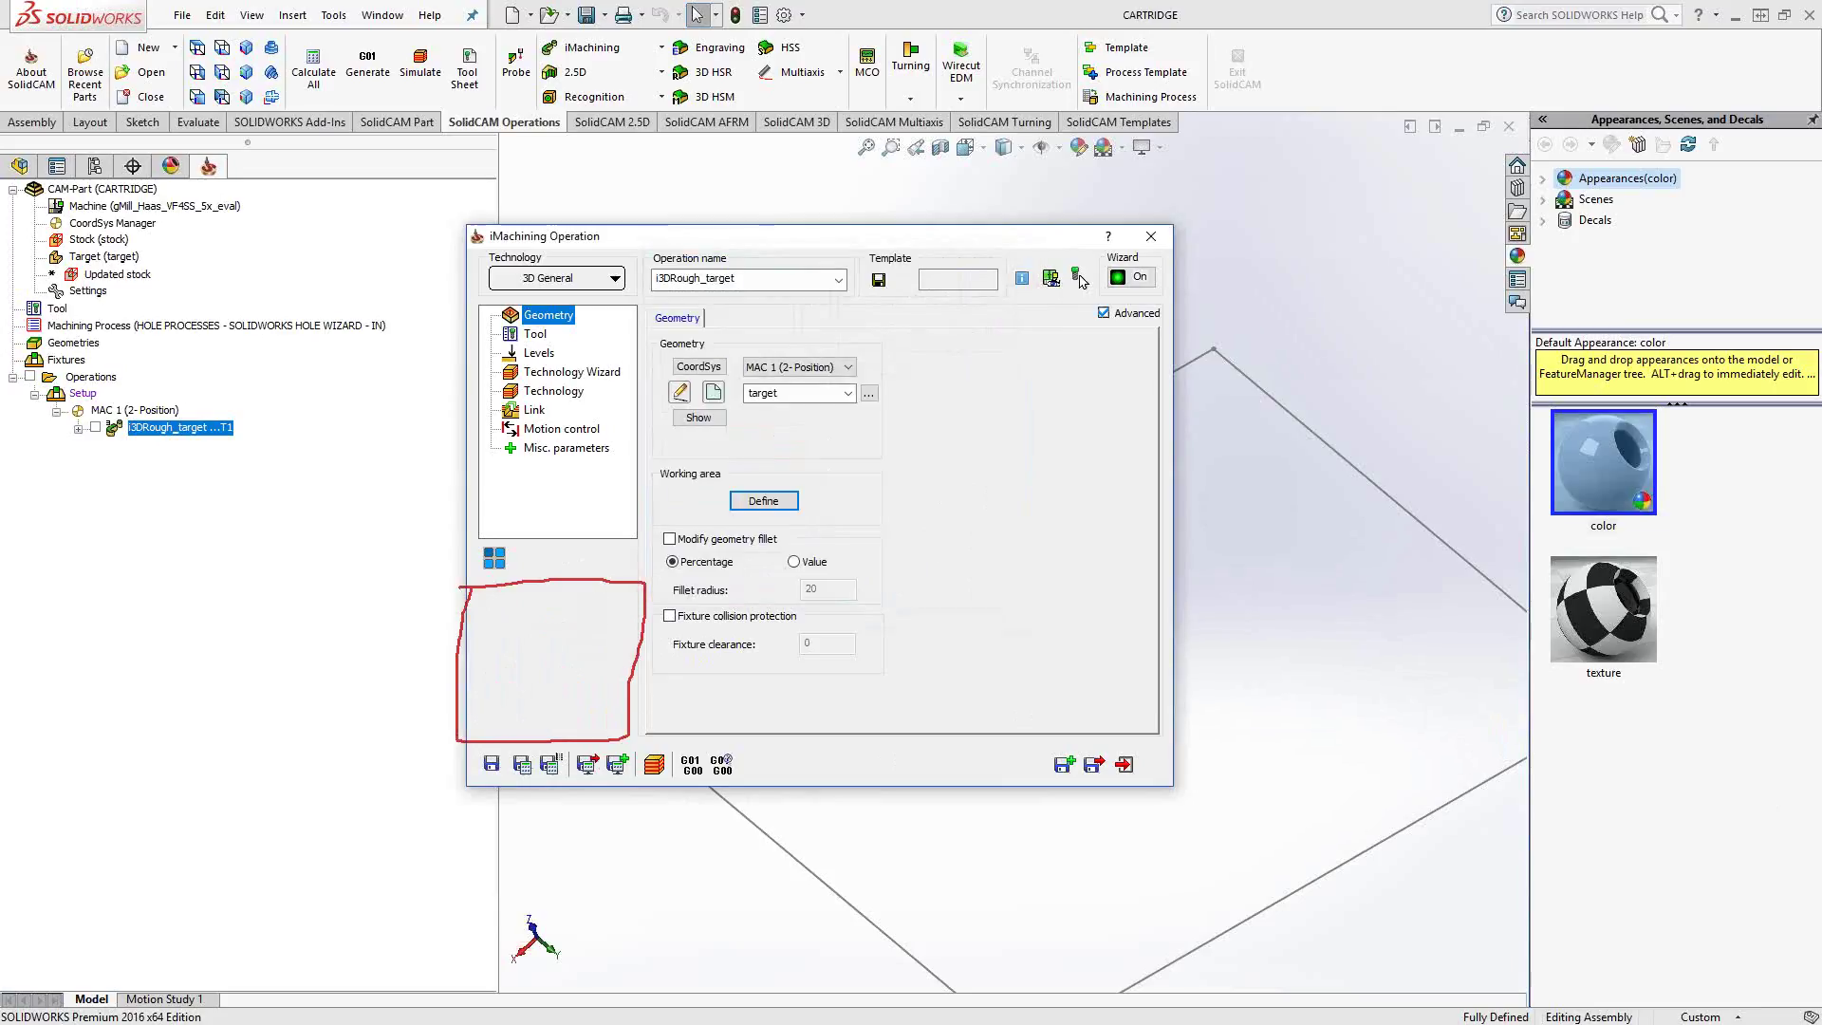
# Step: Save and exit the 3DRough_target operation, then inspect the cartridge model and its yellow insert
pyautogui.click(1122, 764)
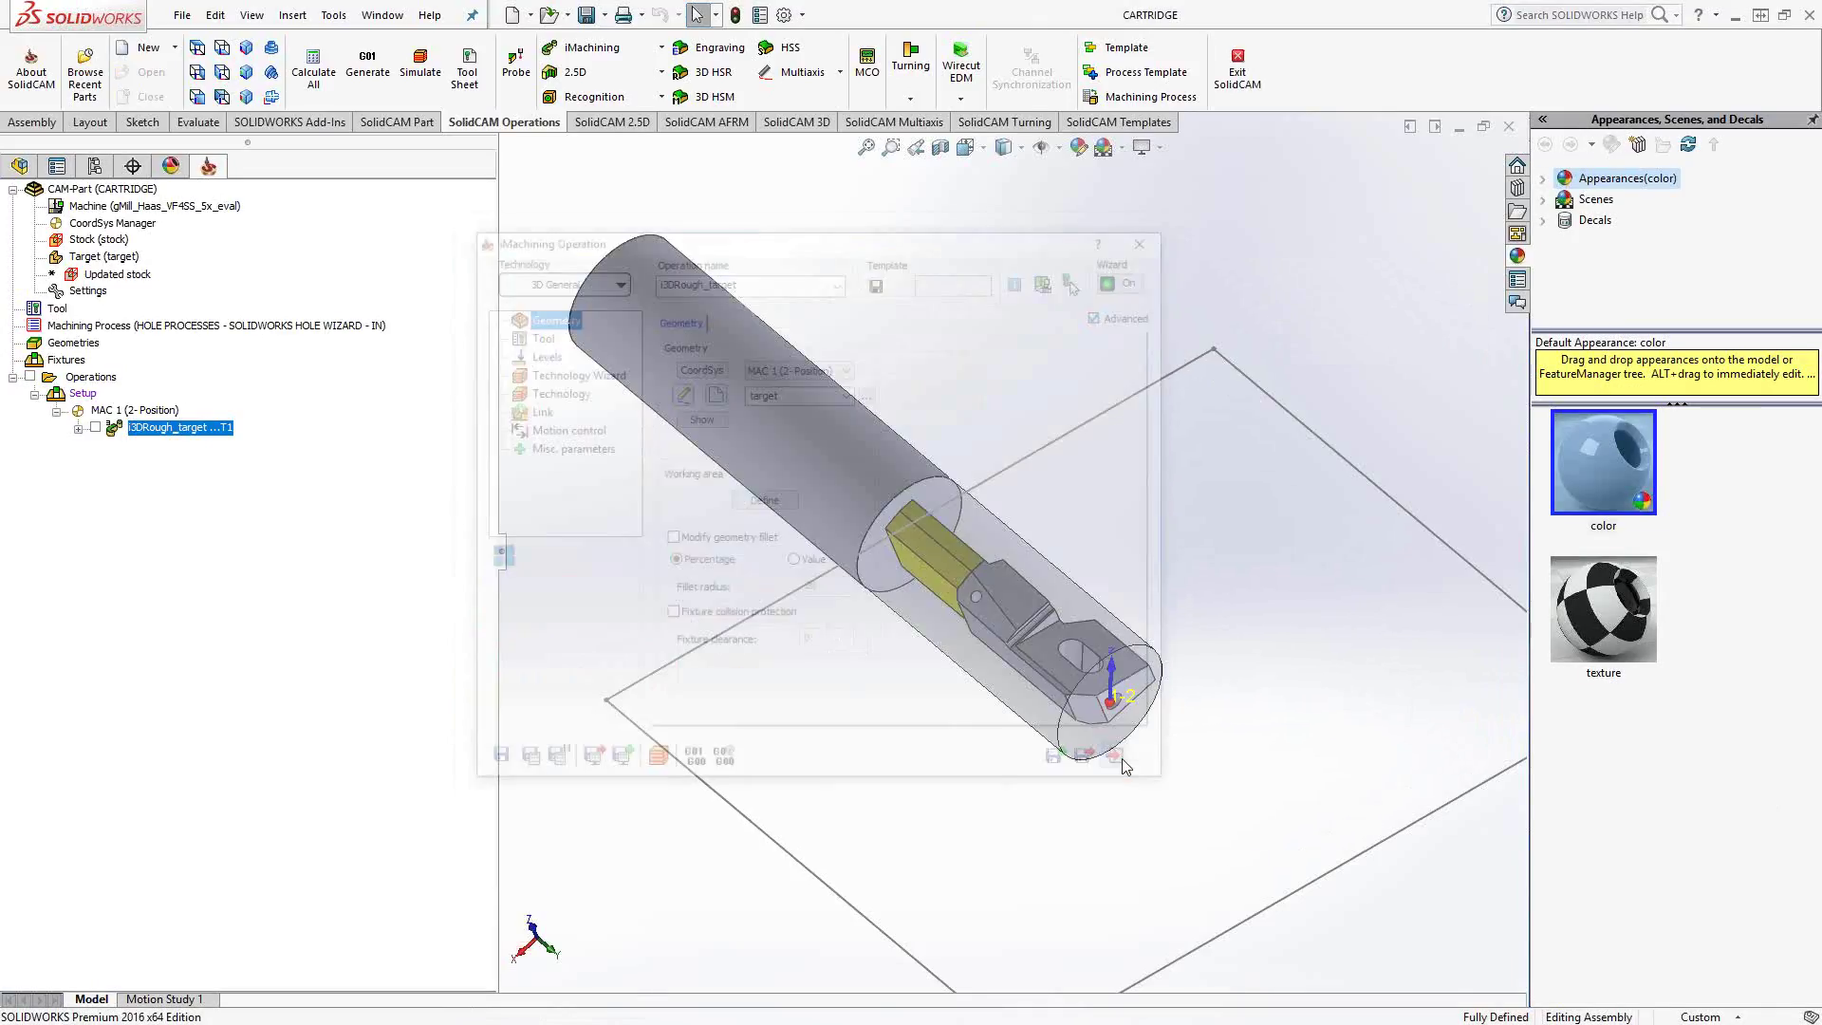
pyautogui.moveTo(1120, 770); pyautogui.dragTo(1042, 643, button='middle')
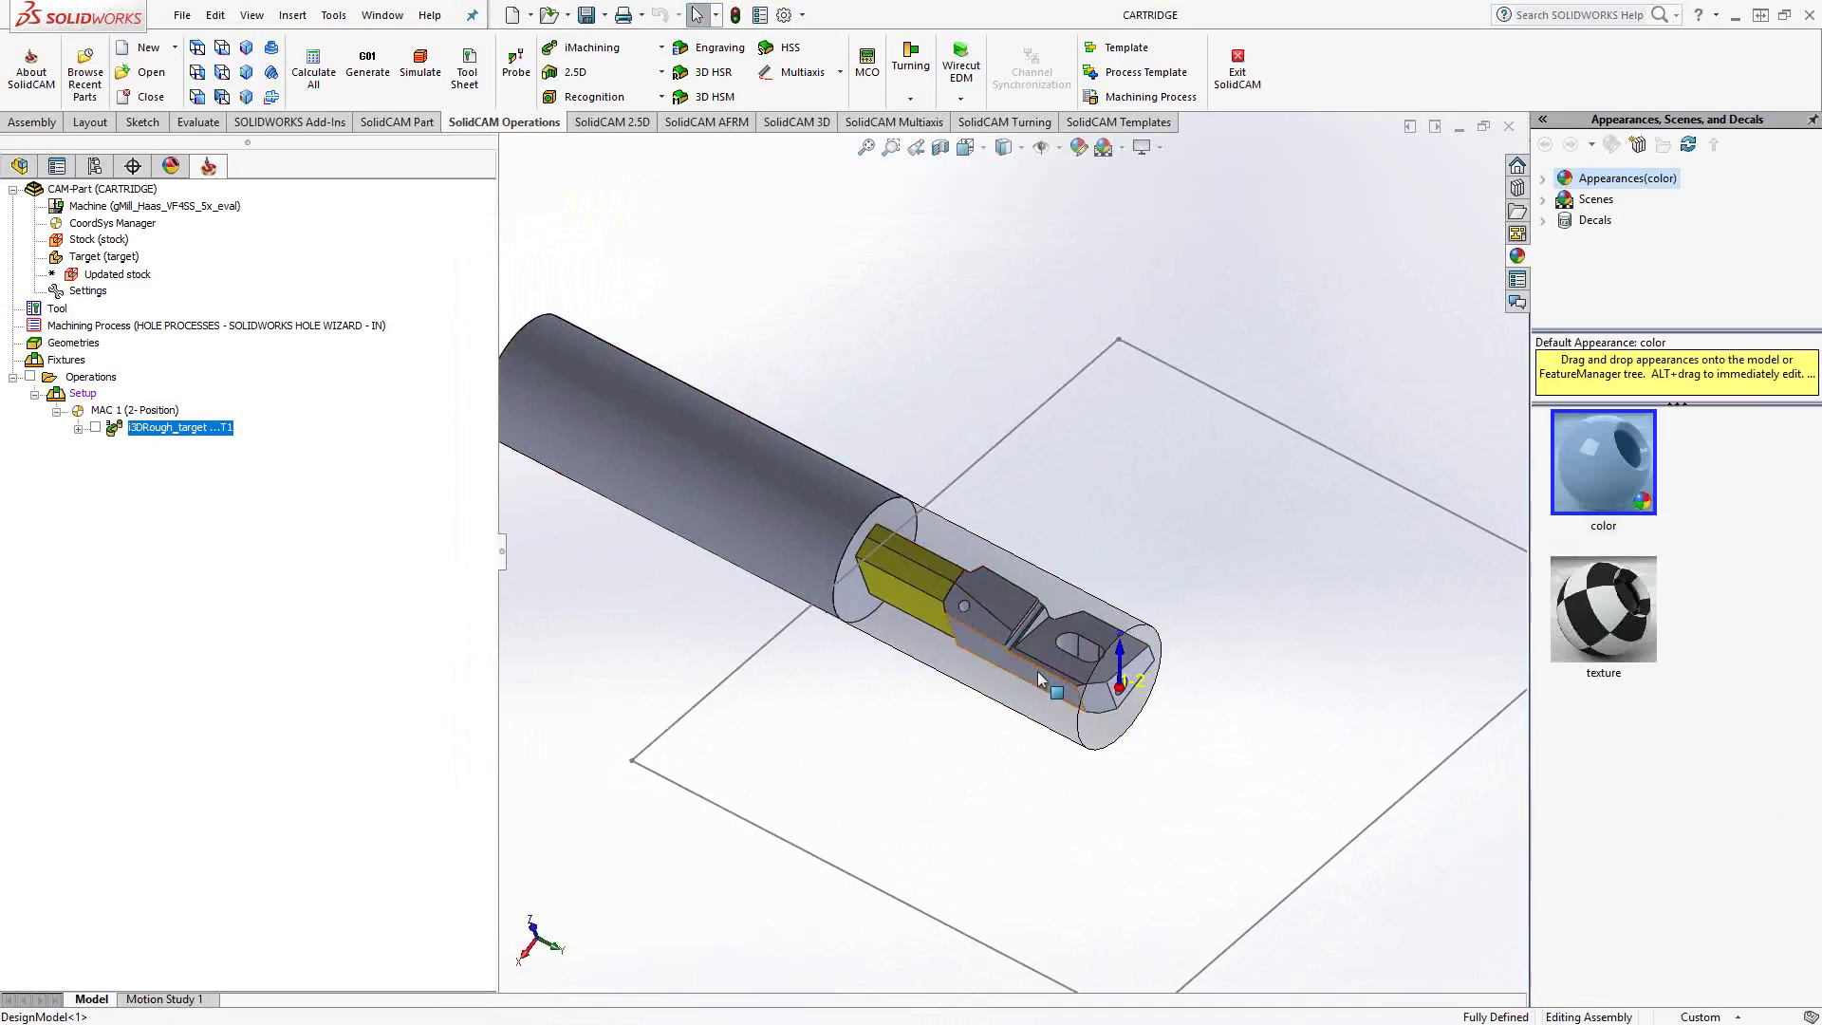
pyautogui.click(912, 583)
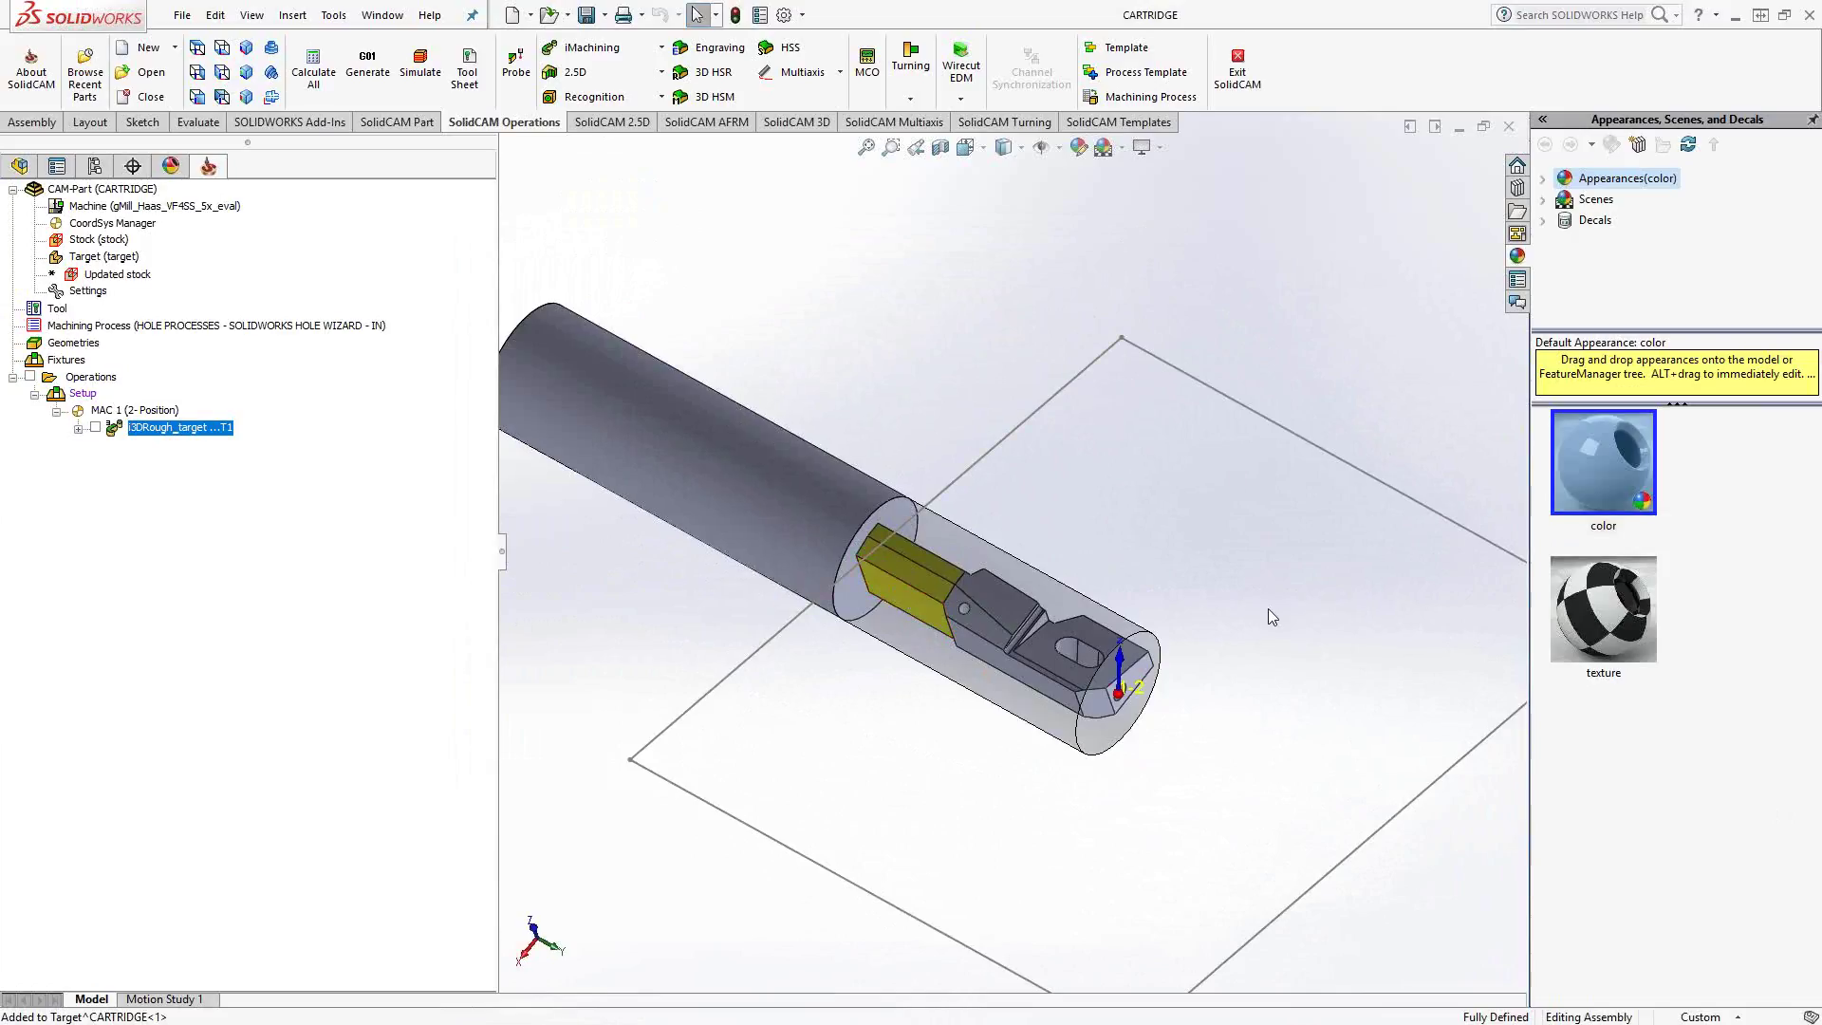
pyautogui.moveTo(1222, 577); pyautogui.dragTo(1229, 764, button='middle')
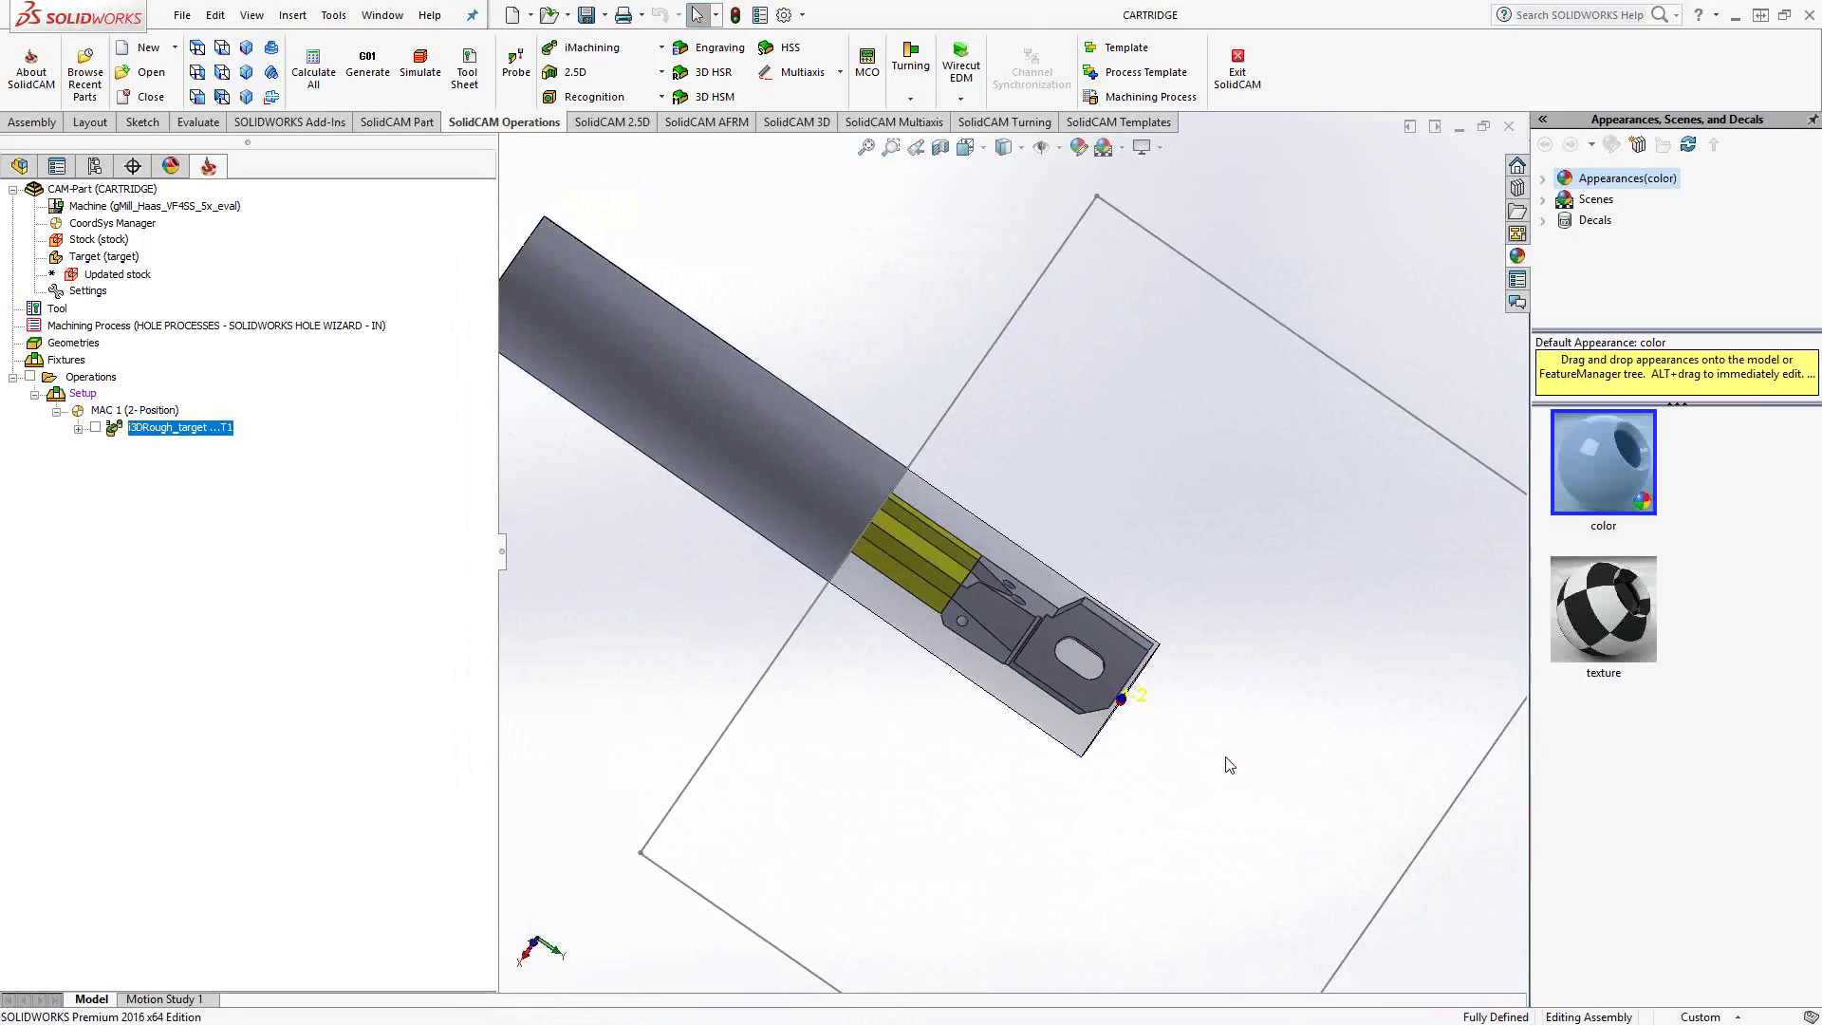
pyautogui.scroll(5, 1053, 533)
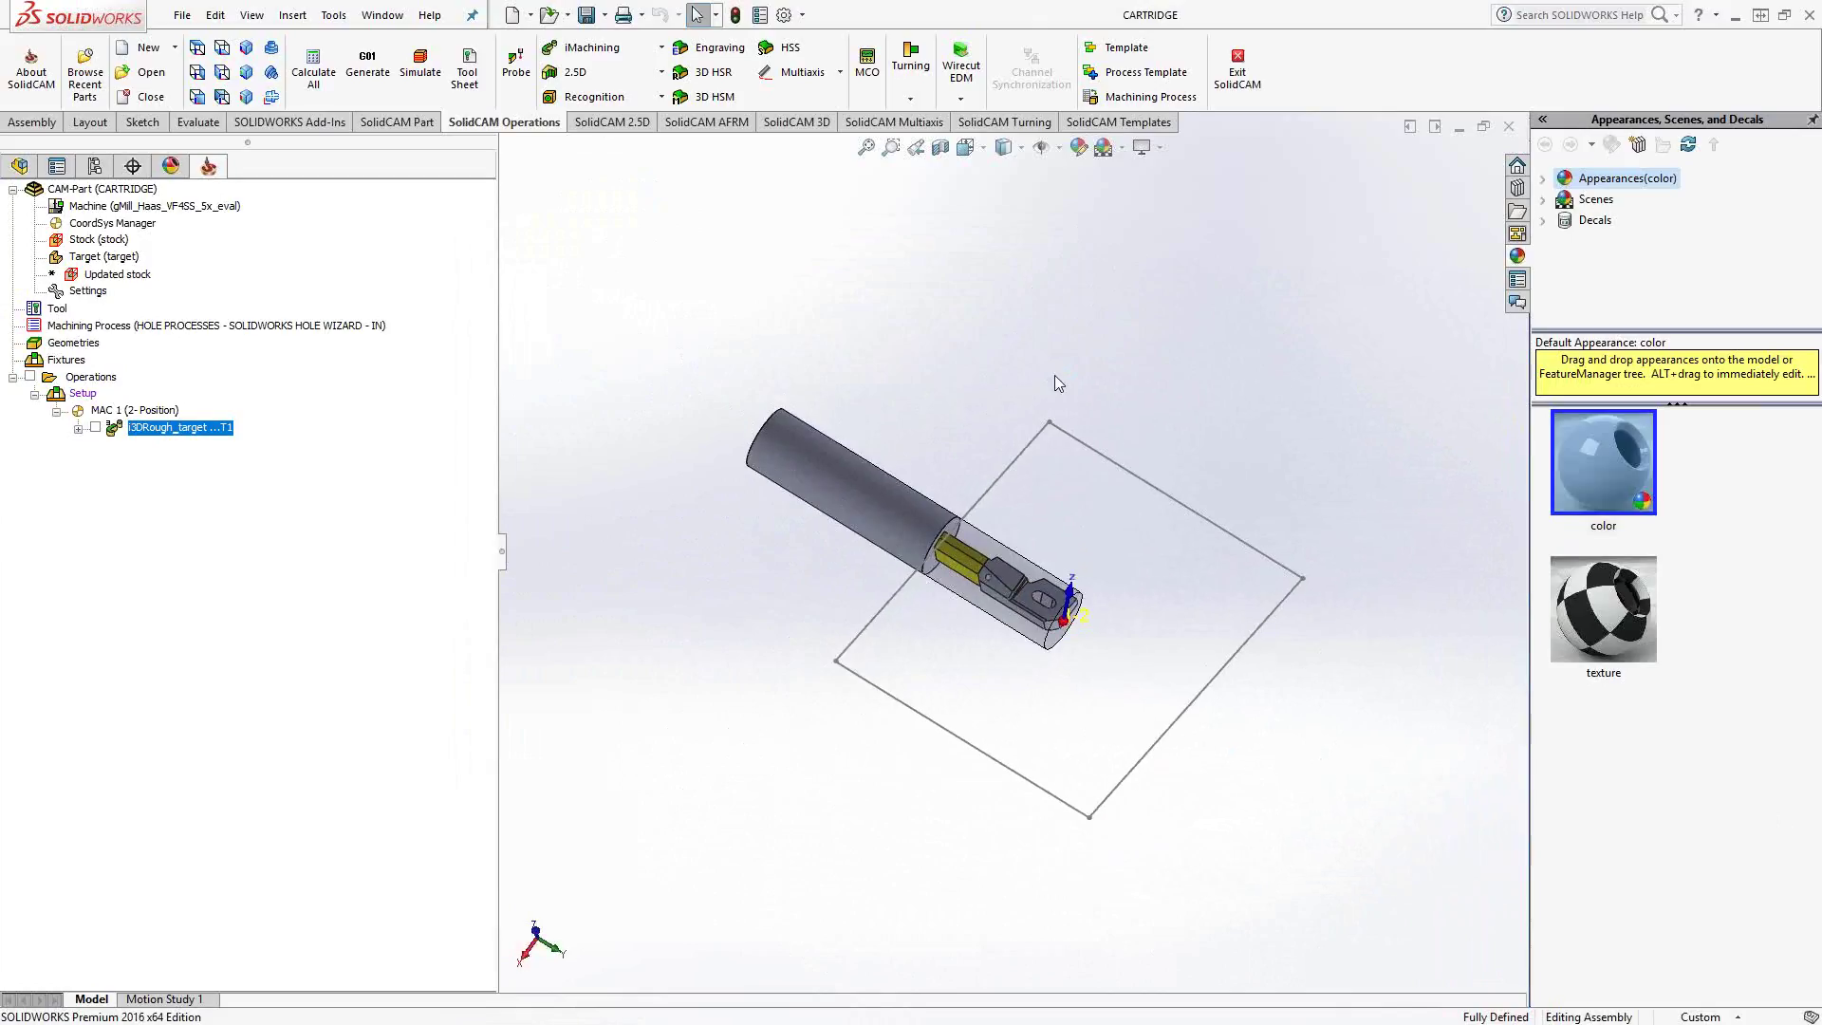
pyautogui.scroll(-5, 1055, 374)
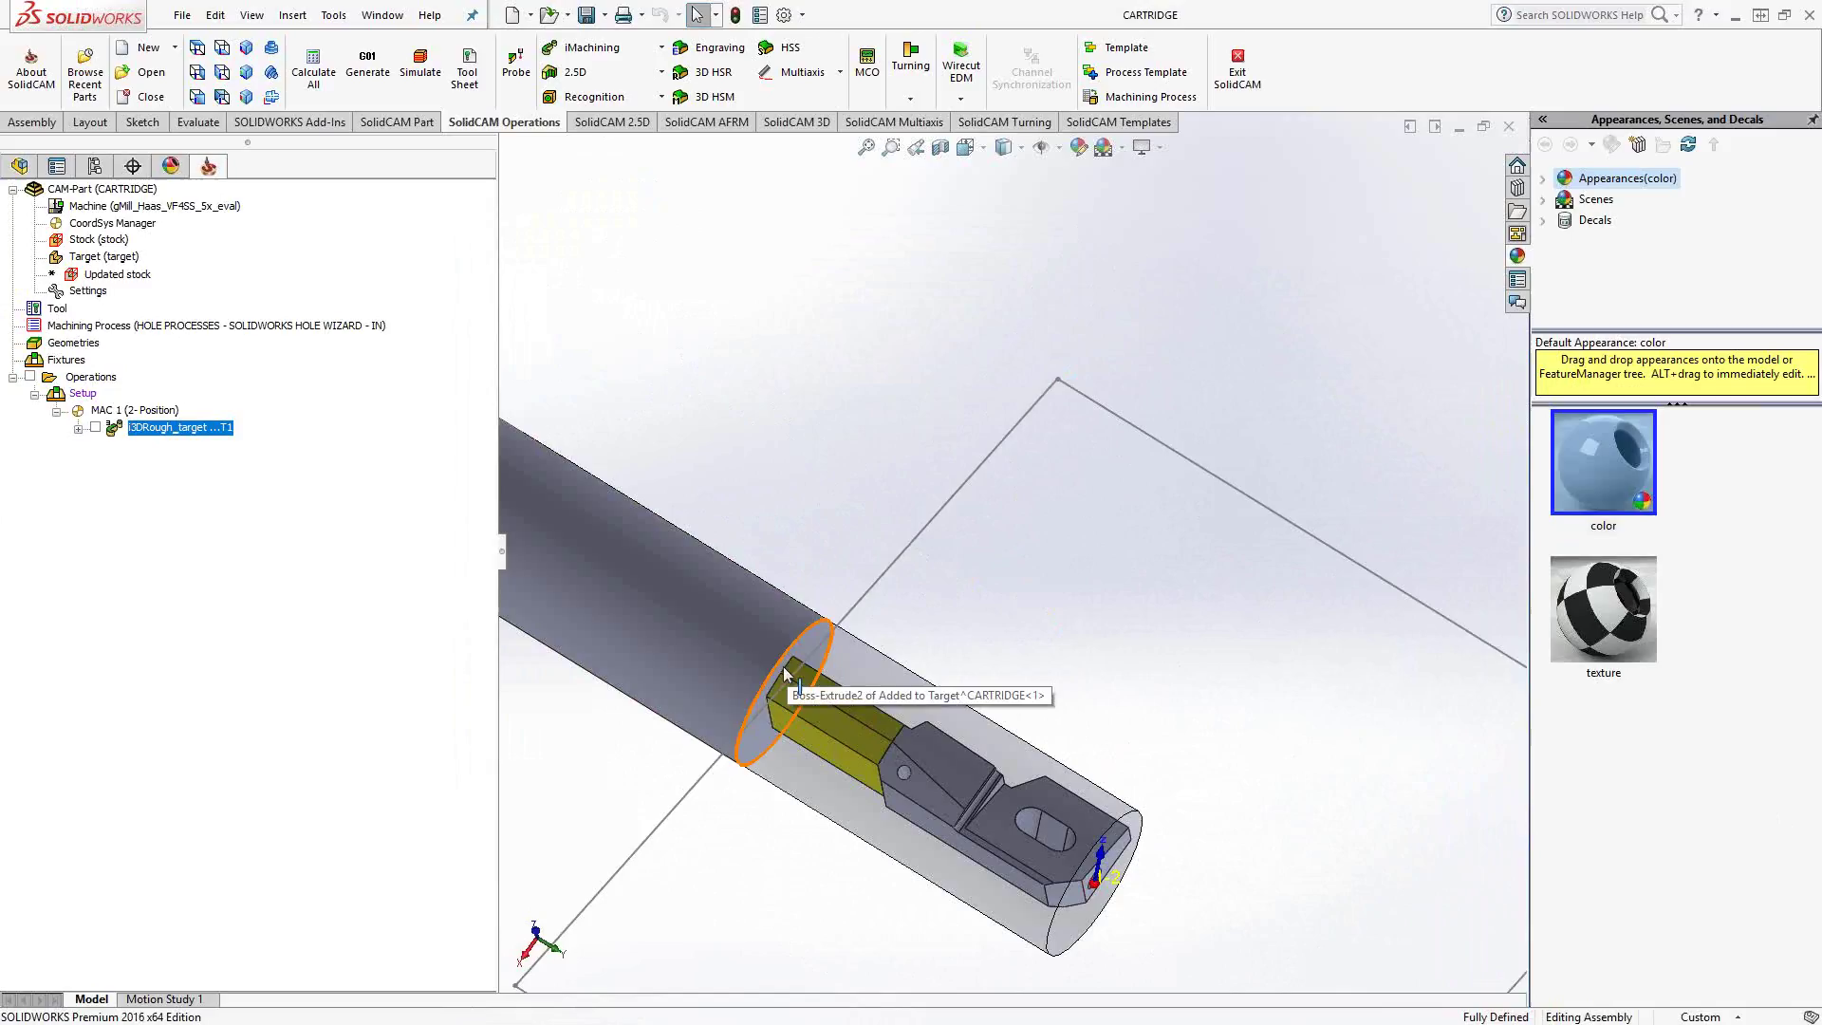
pyautogui.scroll(5, 952, 645)
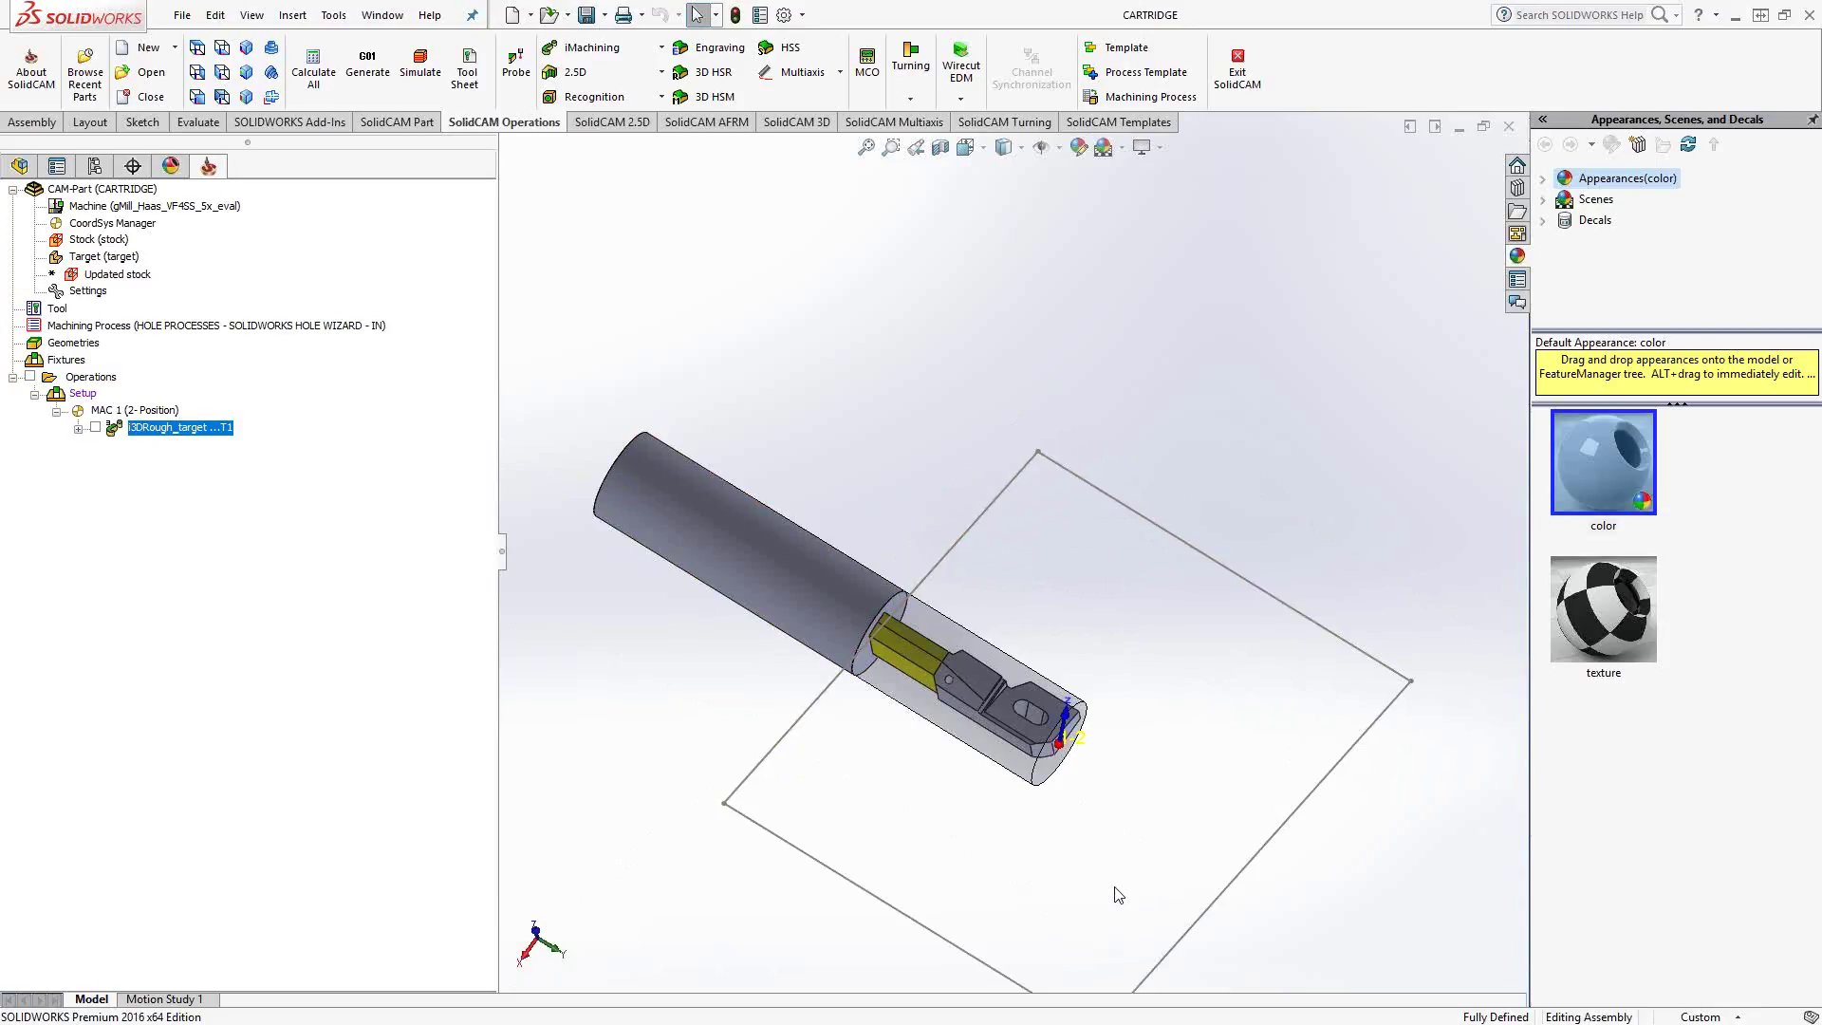
# Step: Display the 3DRough_target toolpath on the insert and bring up the operation's context menu
pyautogui.click(96, 428)
pyautogui.moveTo(982, 798); pyautogui.dragTo(541, 842, button='middle')
pyautogui.scroll(2, 1024, 656)
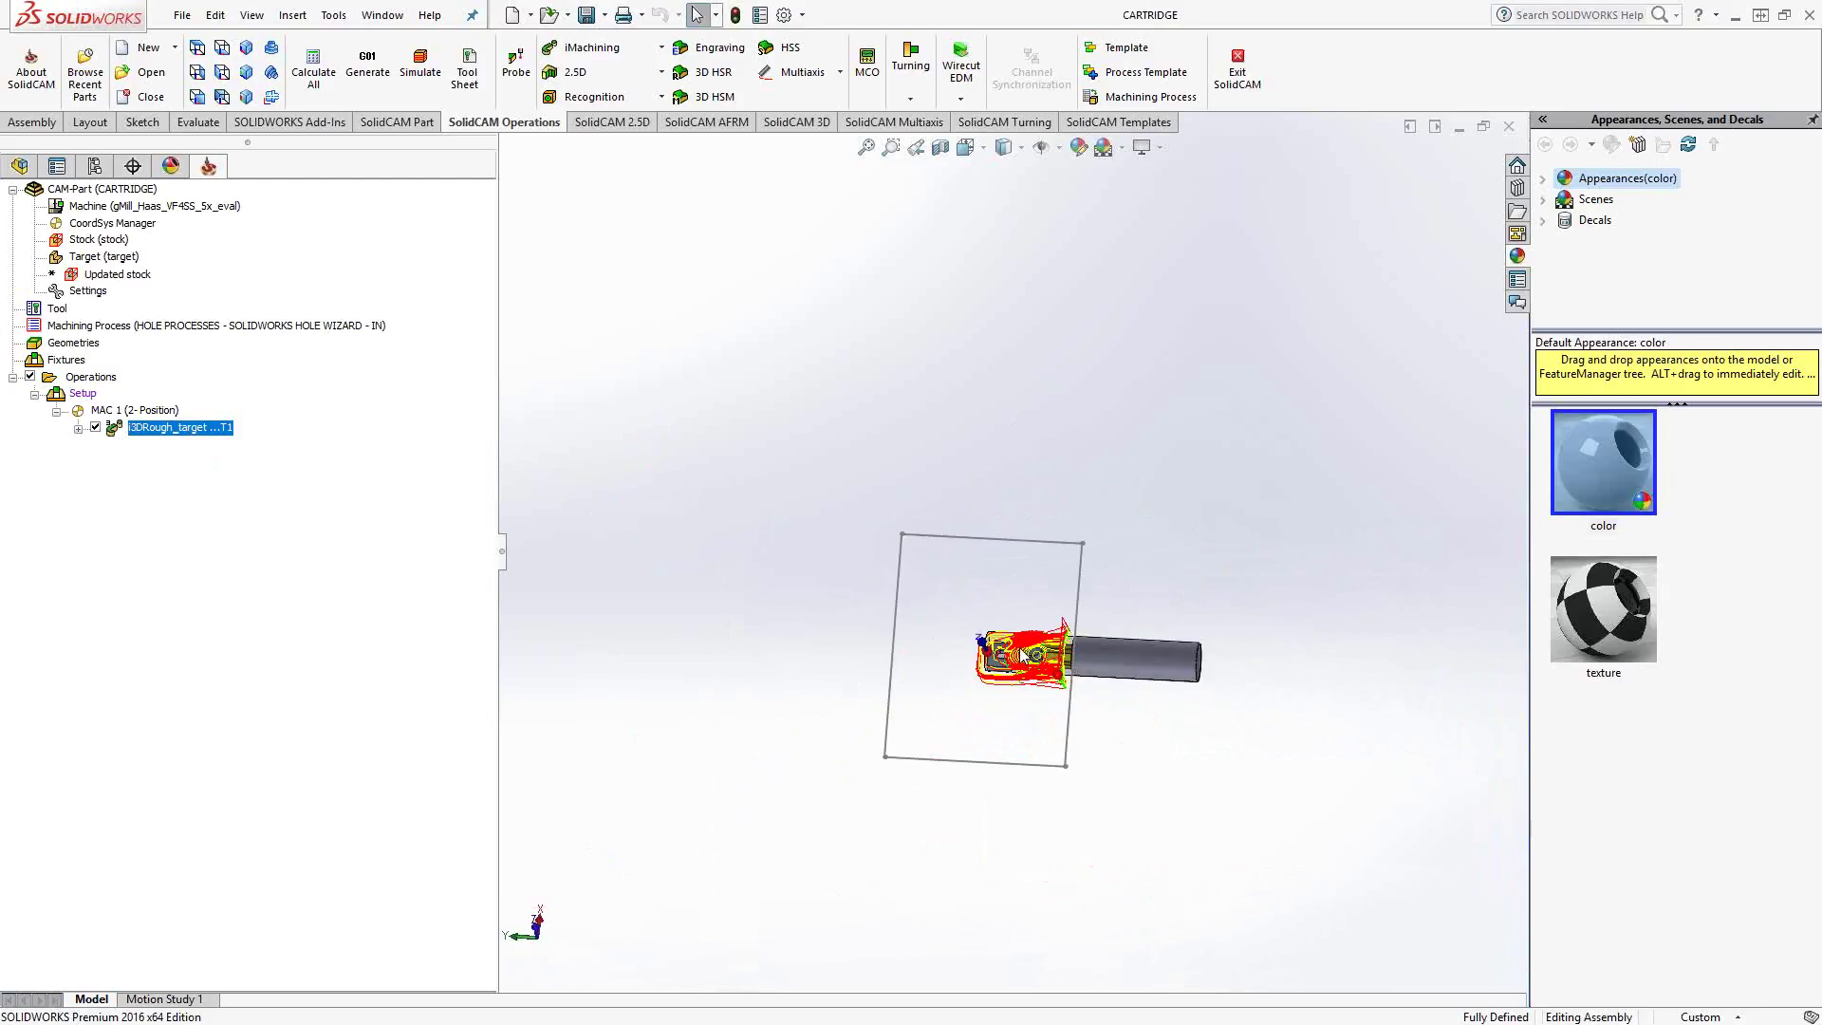
pyautogui.scroll(-5, 1023, 656)
pyautogui.moveTo(1022, 657); pyautogui.dragTo(1049, 714, button='middle')
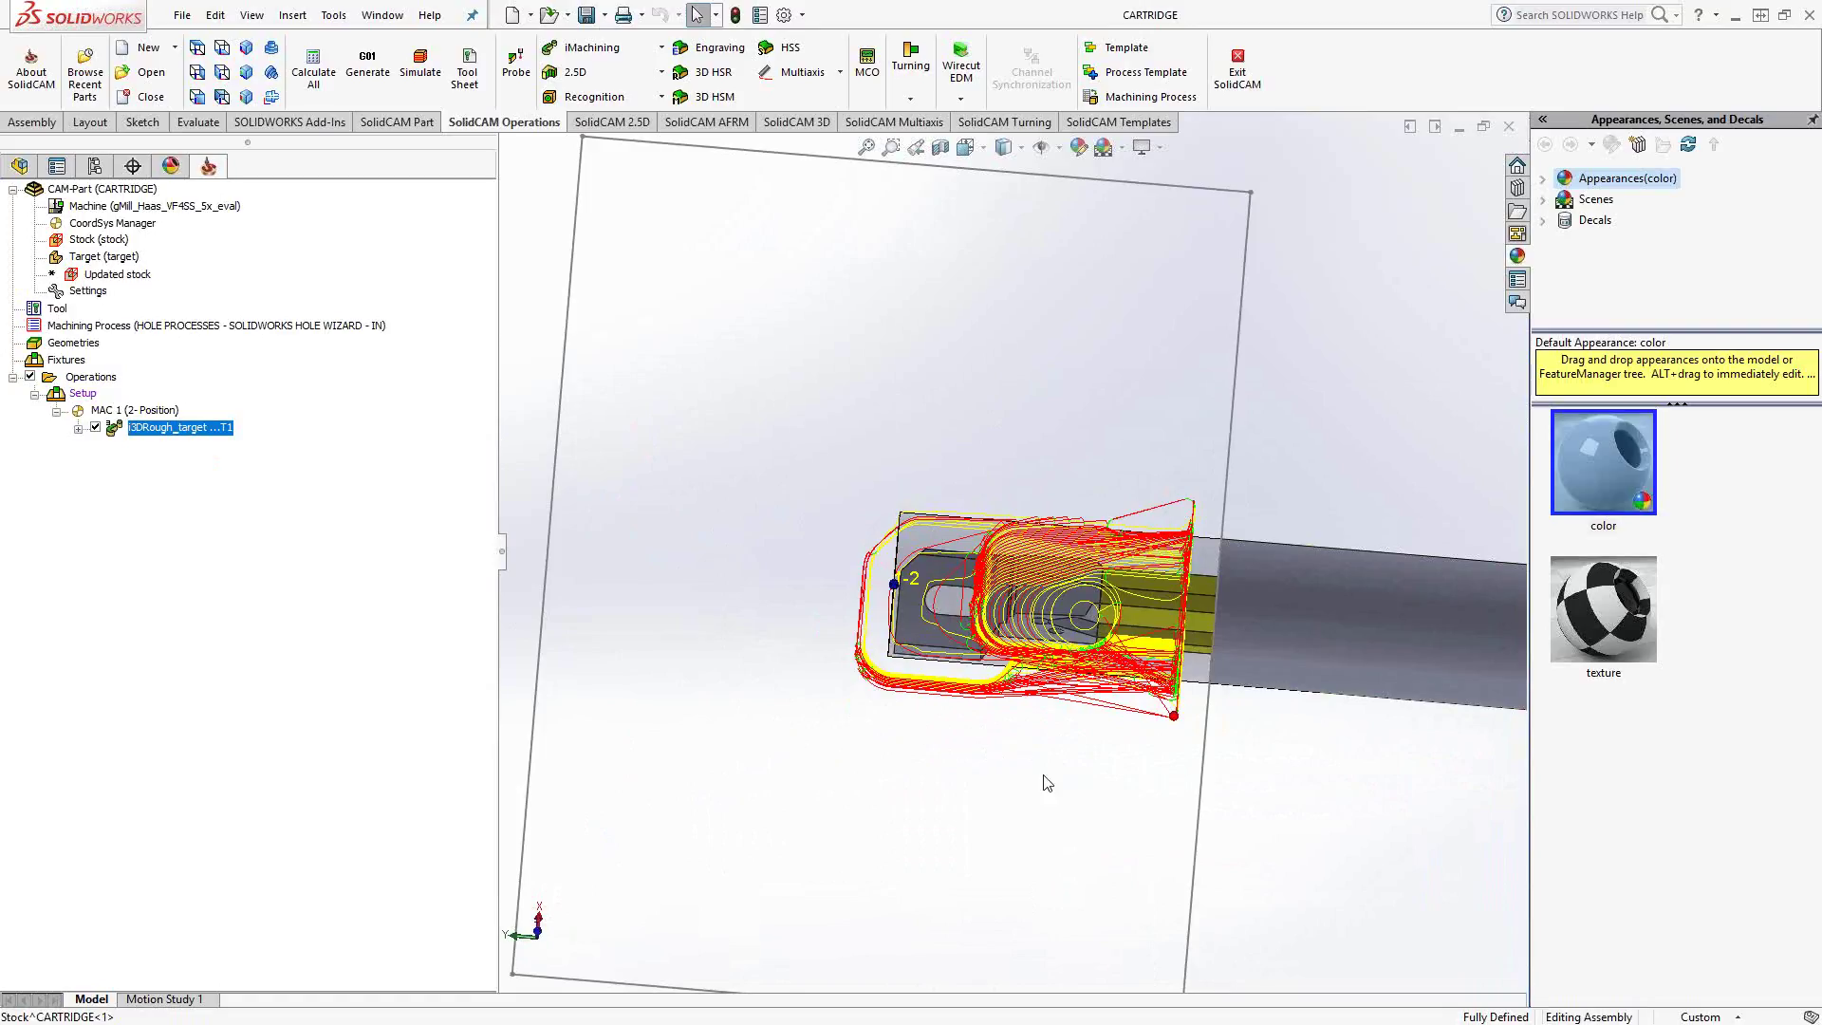
pyautogui.rightClick(187, 431)
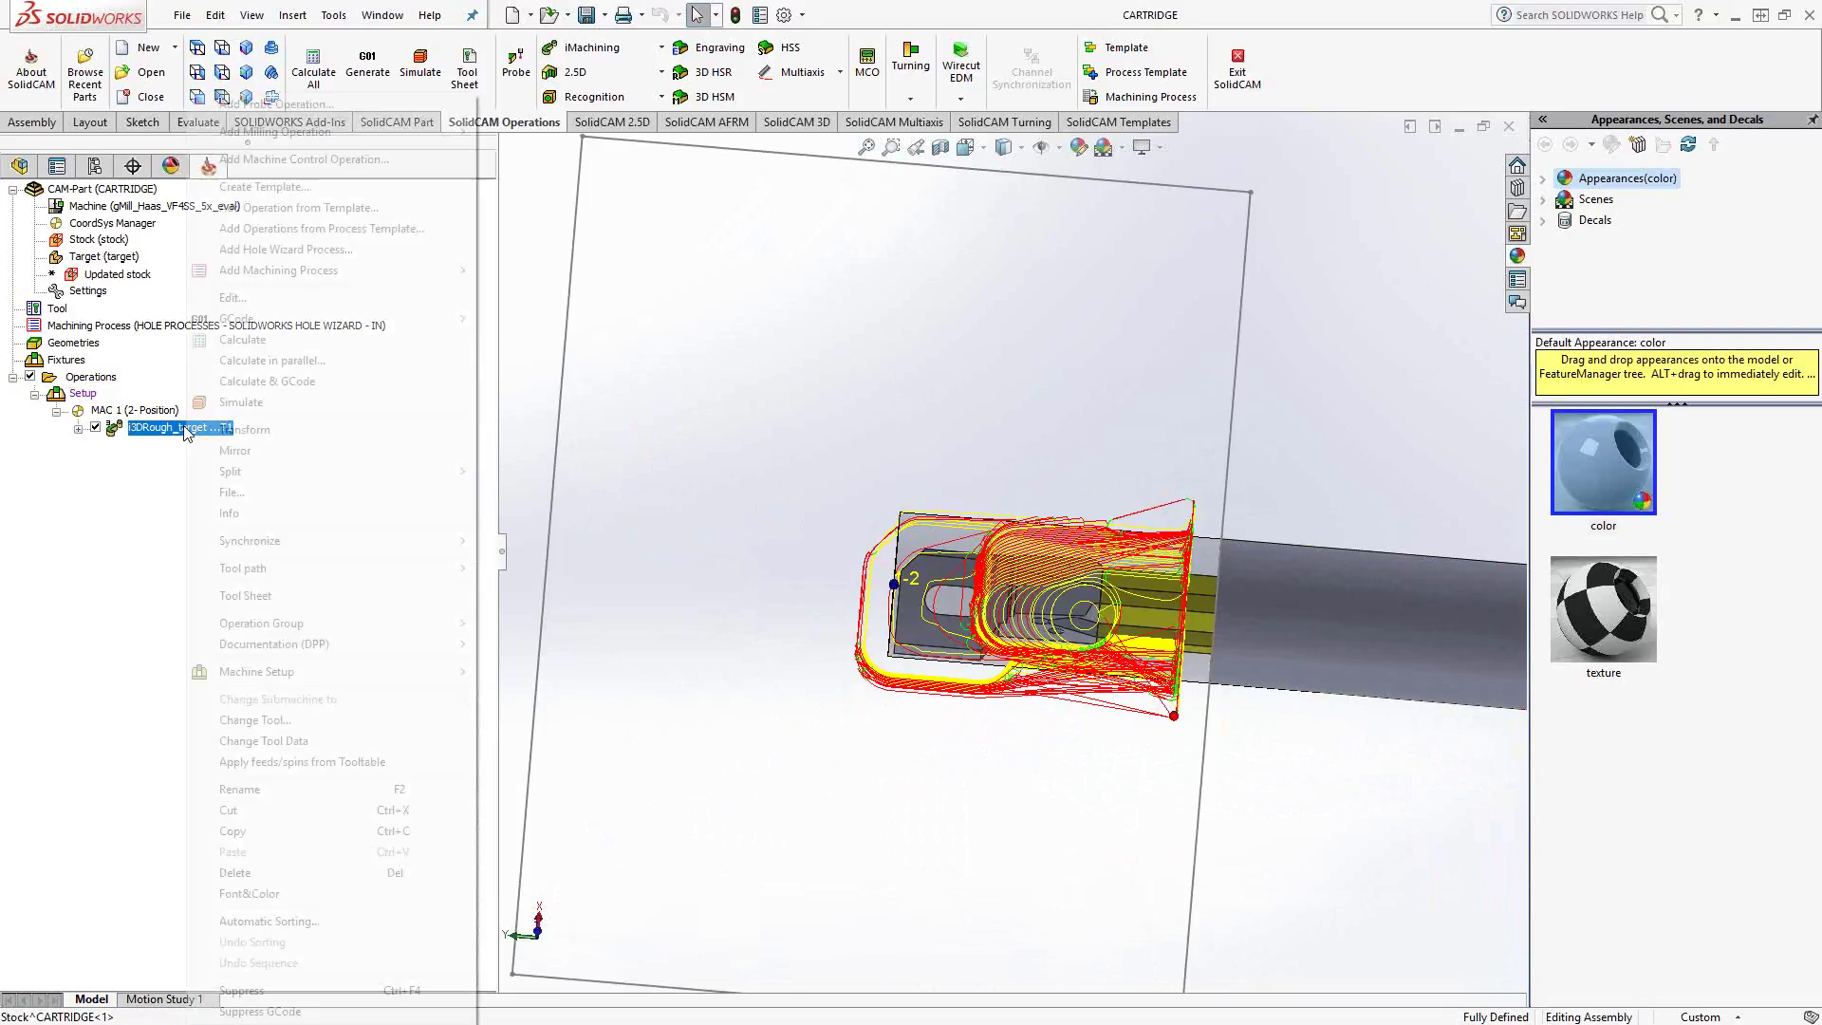
# Step: Start the Host CAD simulation of 3DRough_target and step the tool forward several times
pyautogui.click(239, 402)
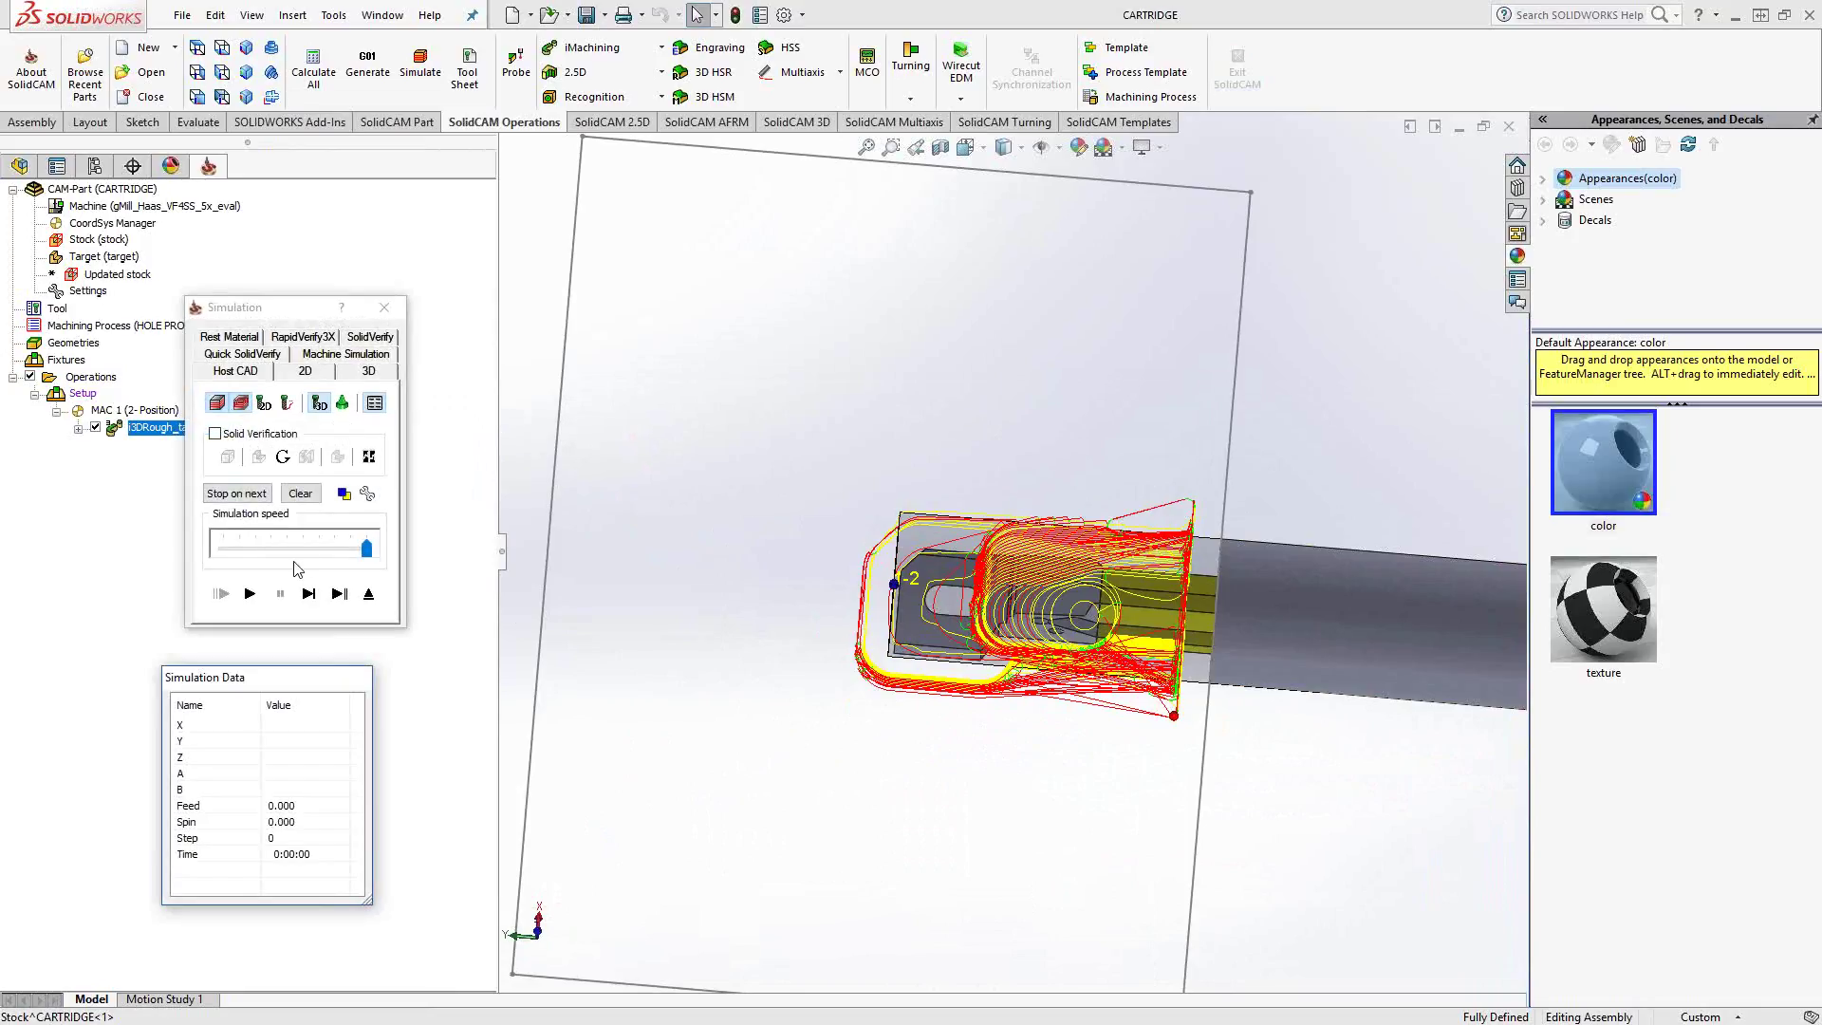
pyautogui.click(312, 595)
pyautogui.click(310, 594)
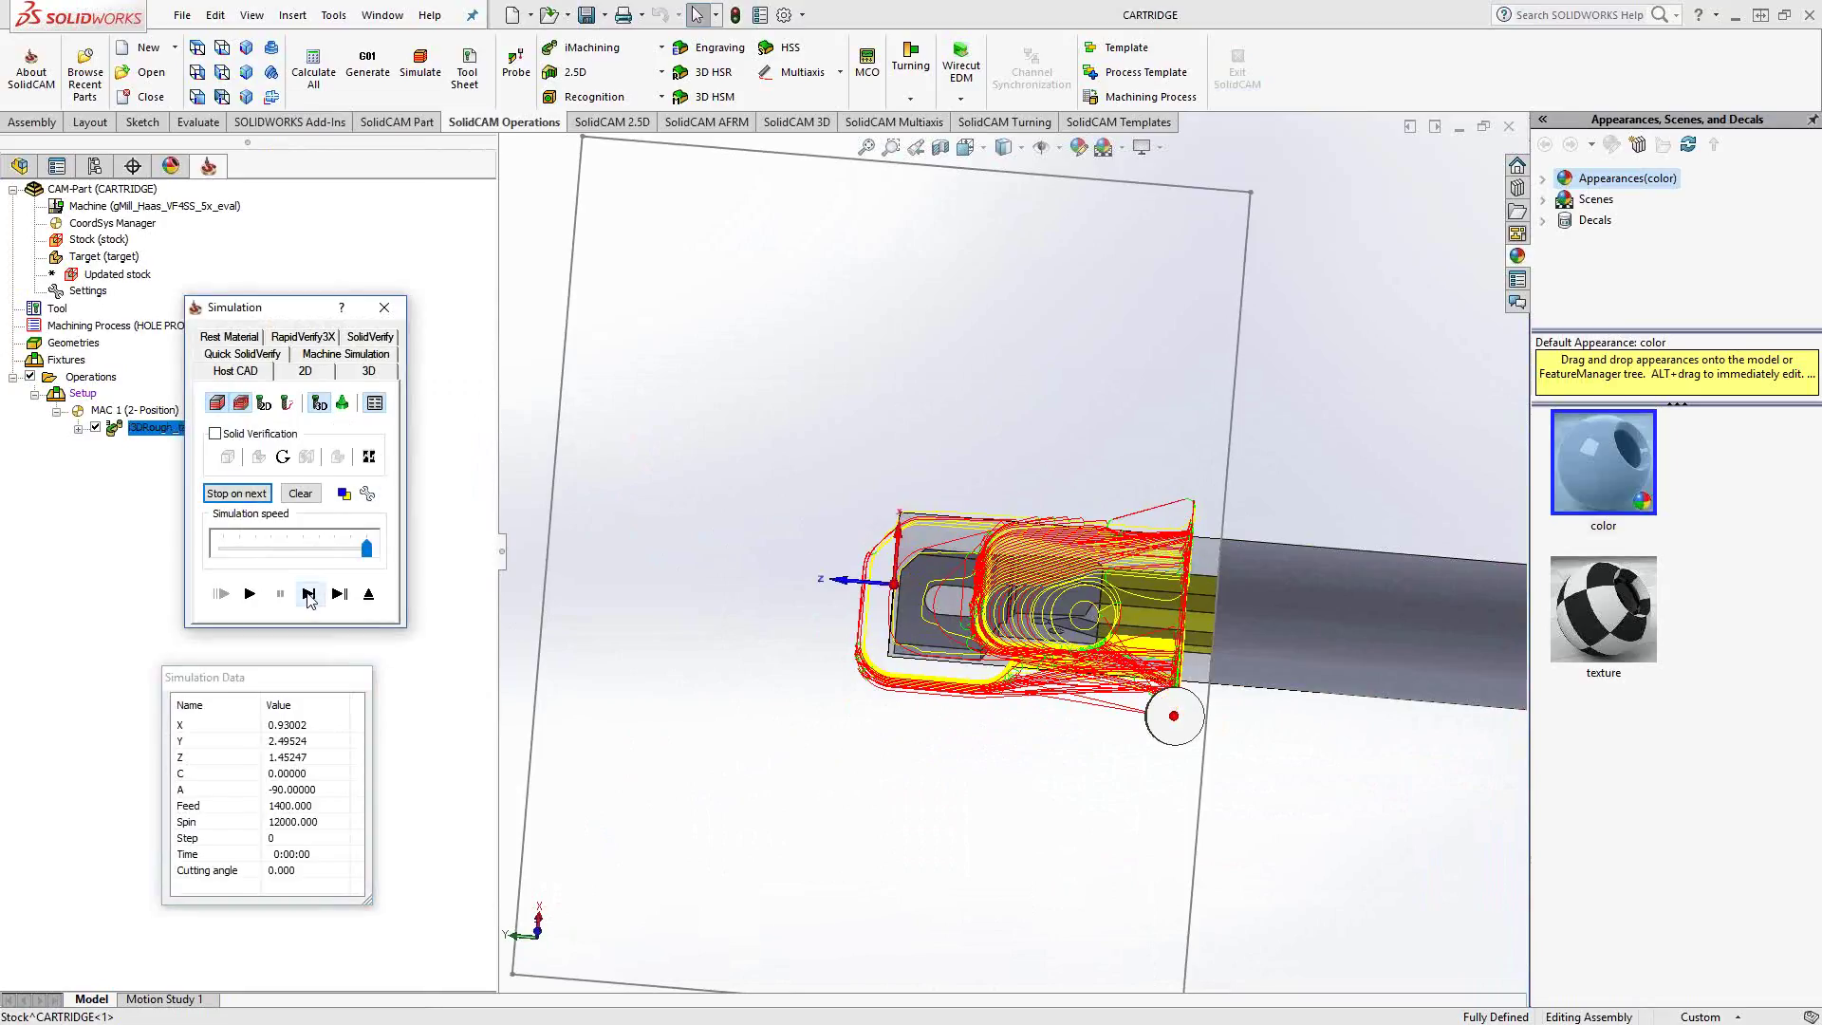
pyautogui.click(310, 594)
pyautogui.click(311, 594)
pyautogui.click(310, 594)
pyautogui.click(311, 594)
pyautogui.click(310, 594)
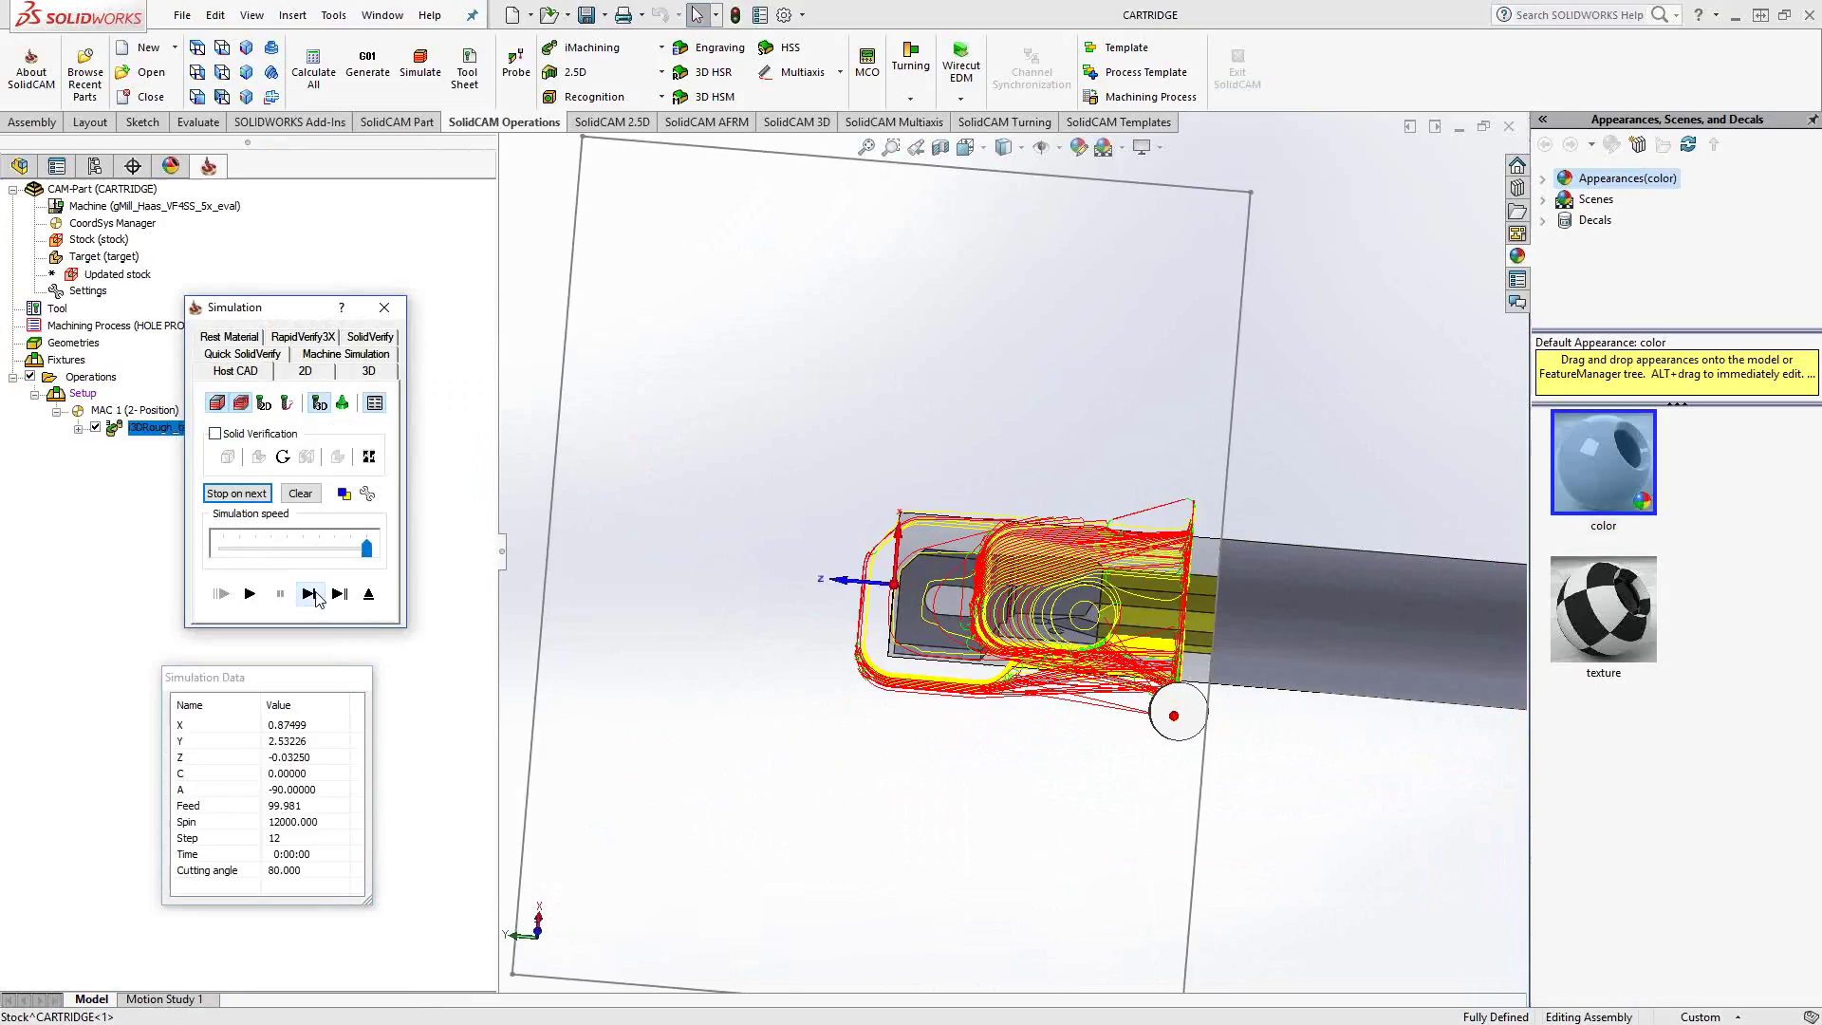
pyautogui.click(311, 594)
pyautogui.click(311, 594)
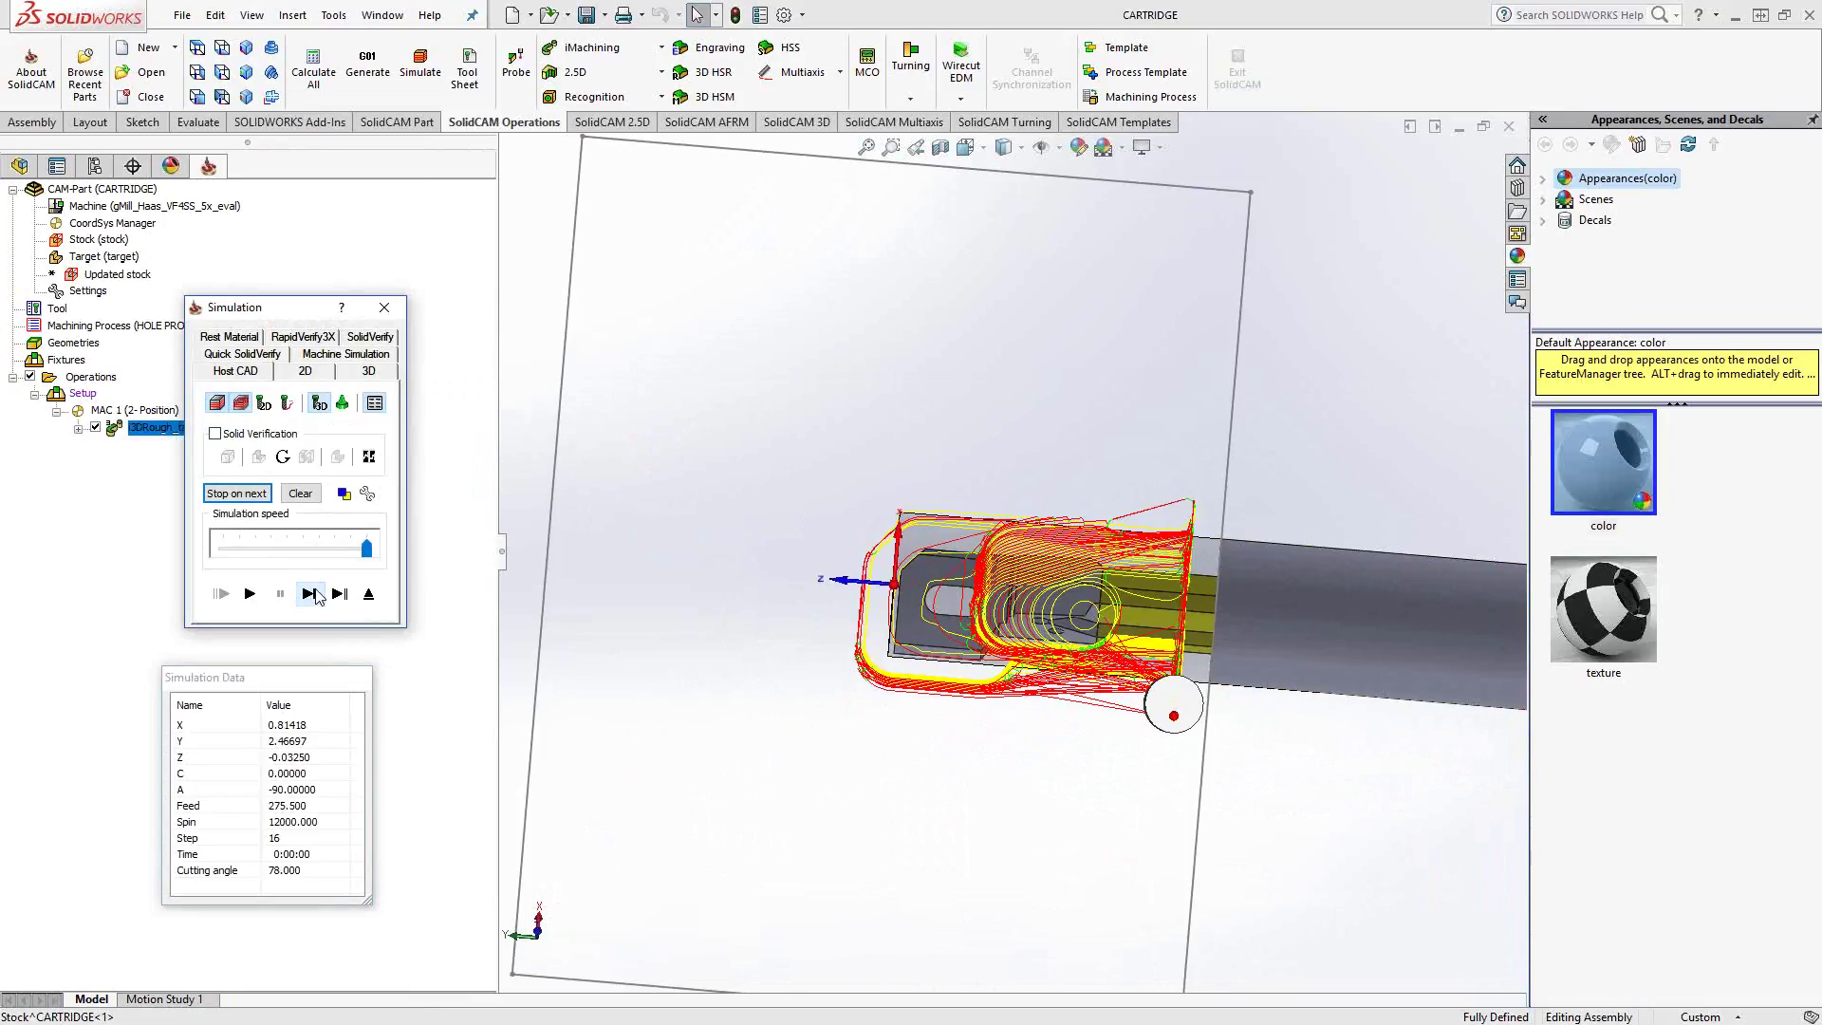
# Step: View the picked face Normal To, step the tool twice more, and exit the simulation
pyautogui.rightClick(916, 628)
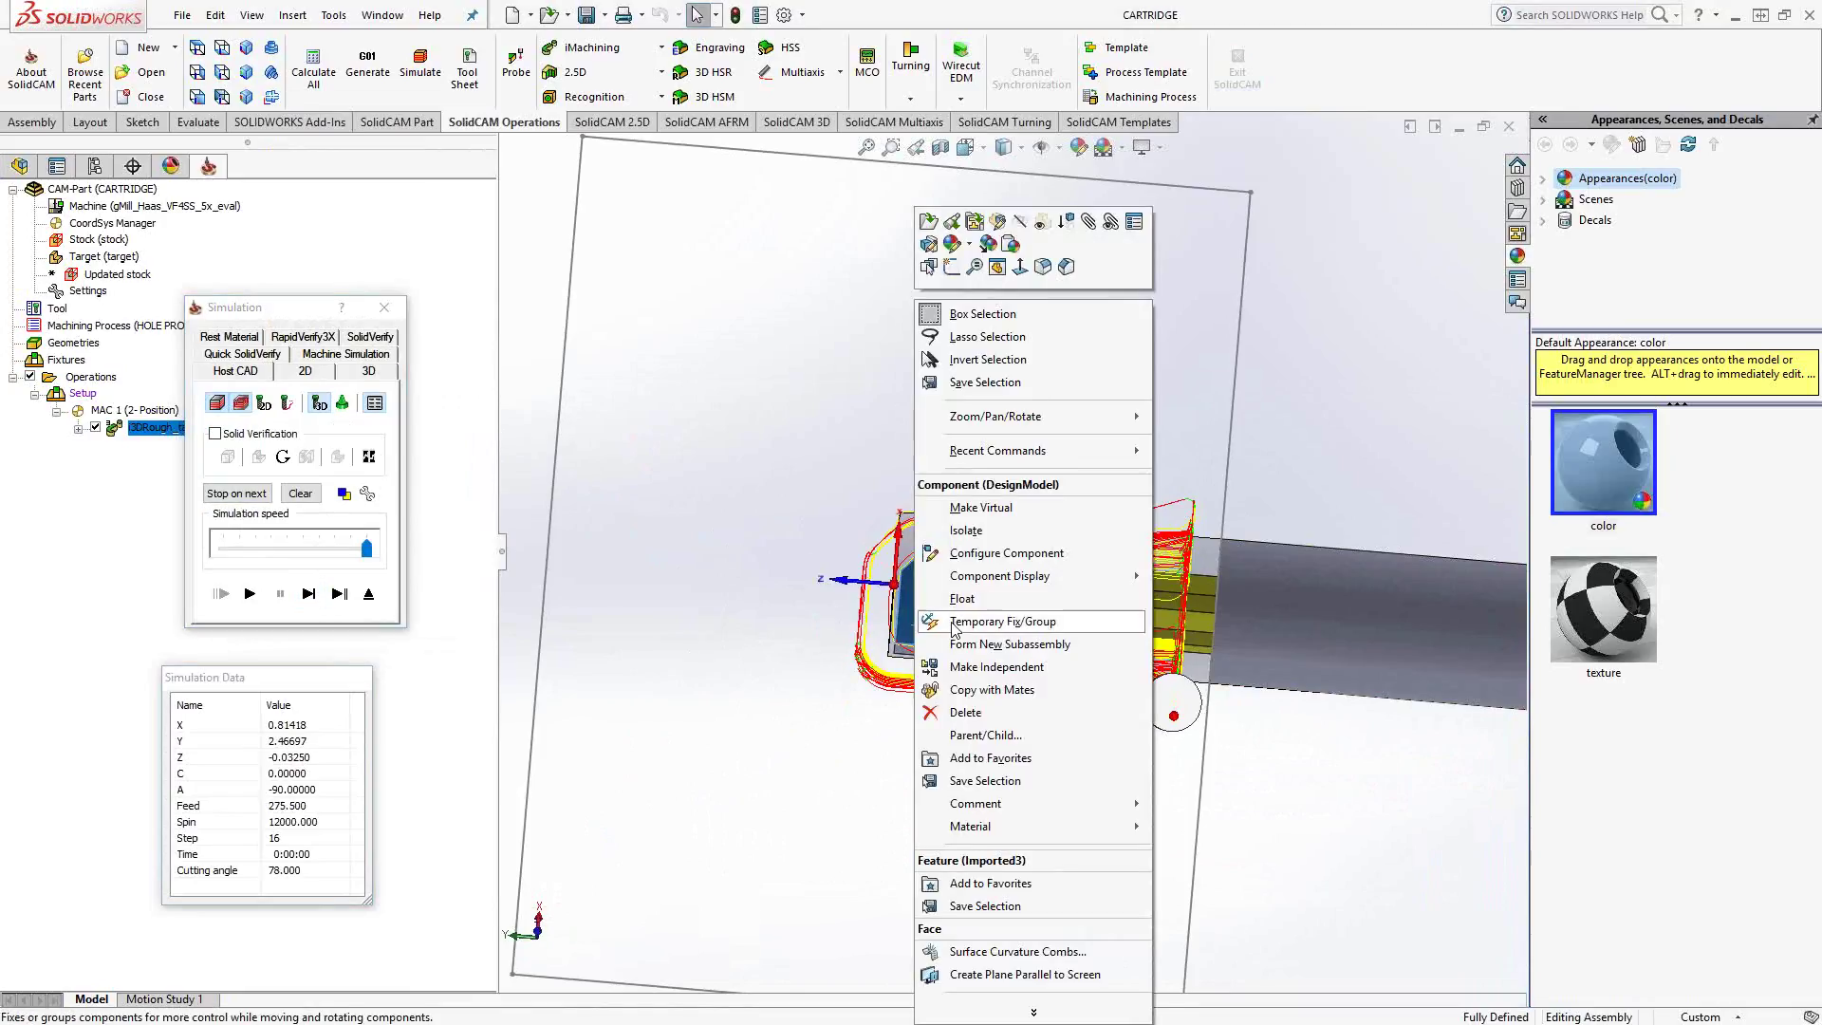
pyautogui.click(1018, 267)
pyautogui.scroll(-5, 987, 607)
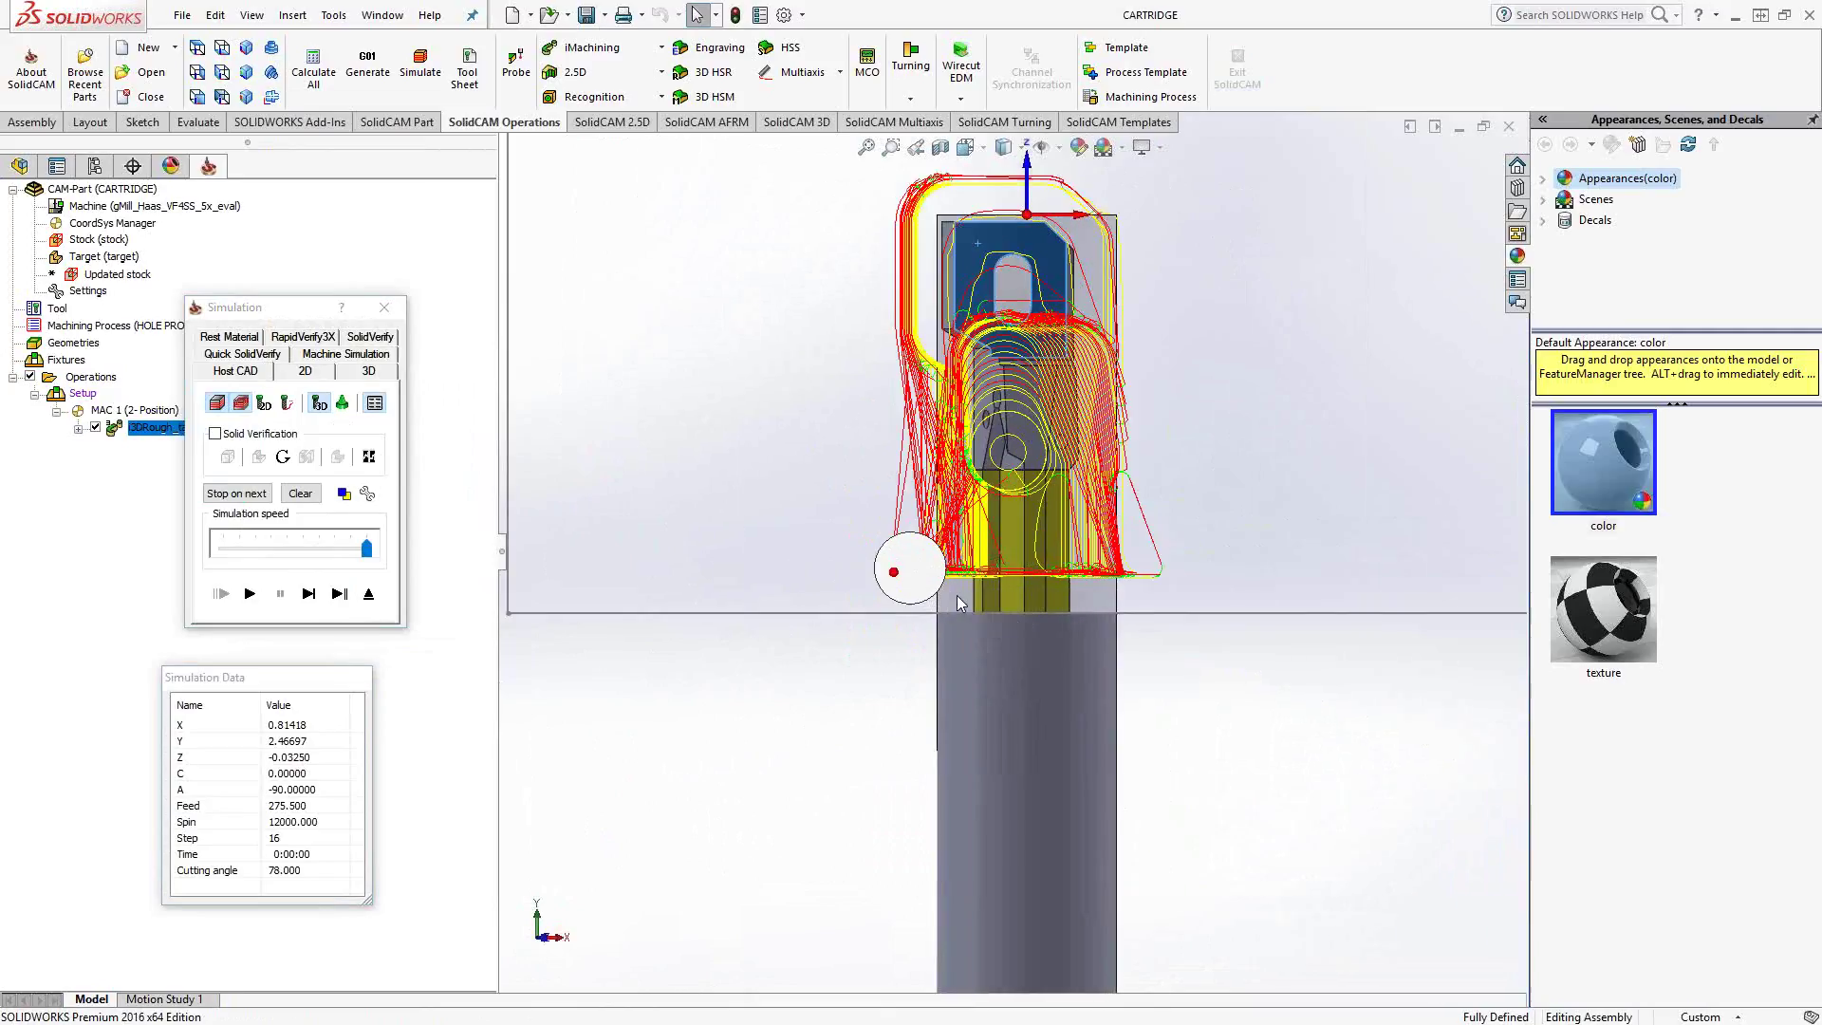
pyautogui.click(309, 594)
pyautogui.click(310, 595)
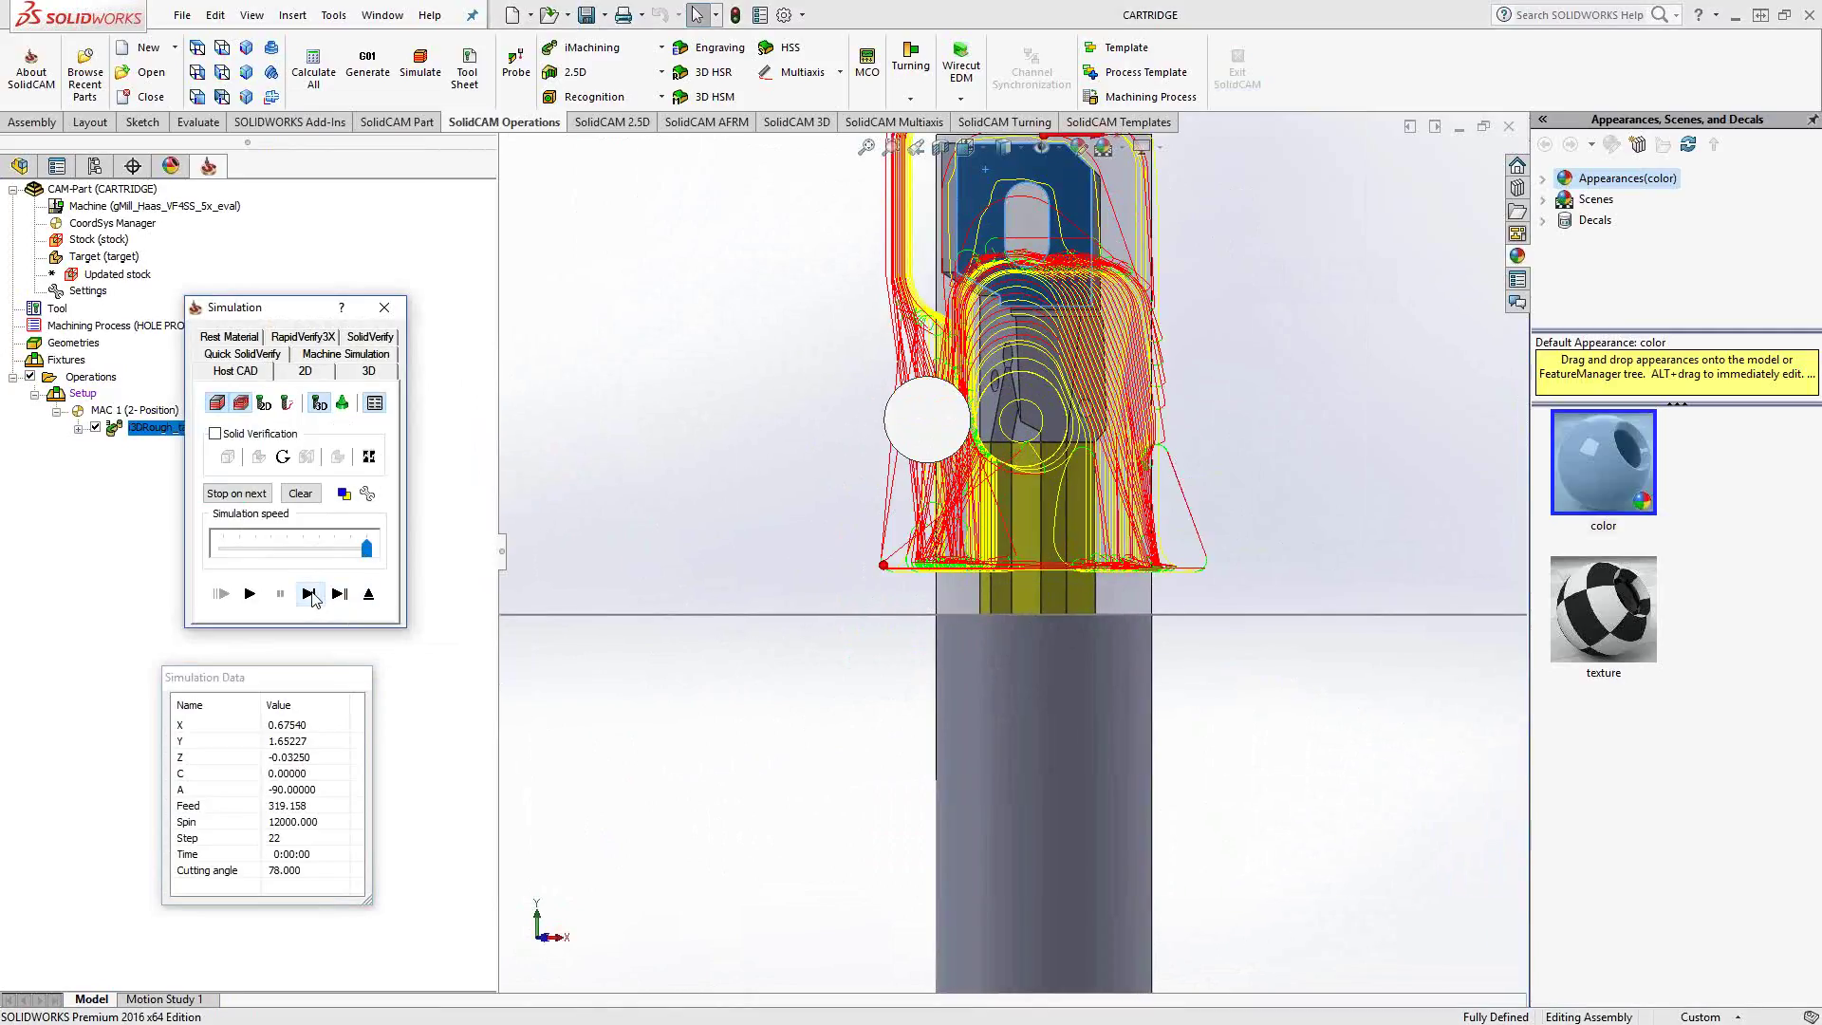
pyautogui.click(370, 594)
# Step: Restart the simulation and step the tool forward from the start of the path
pyautogui.rightClick(170, 446)
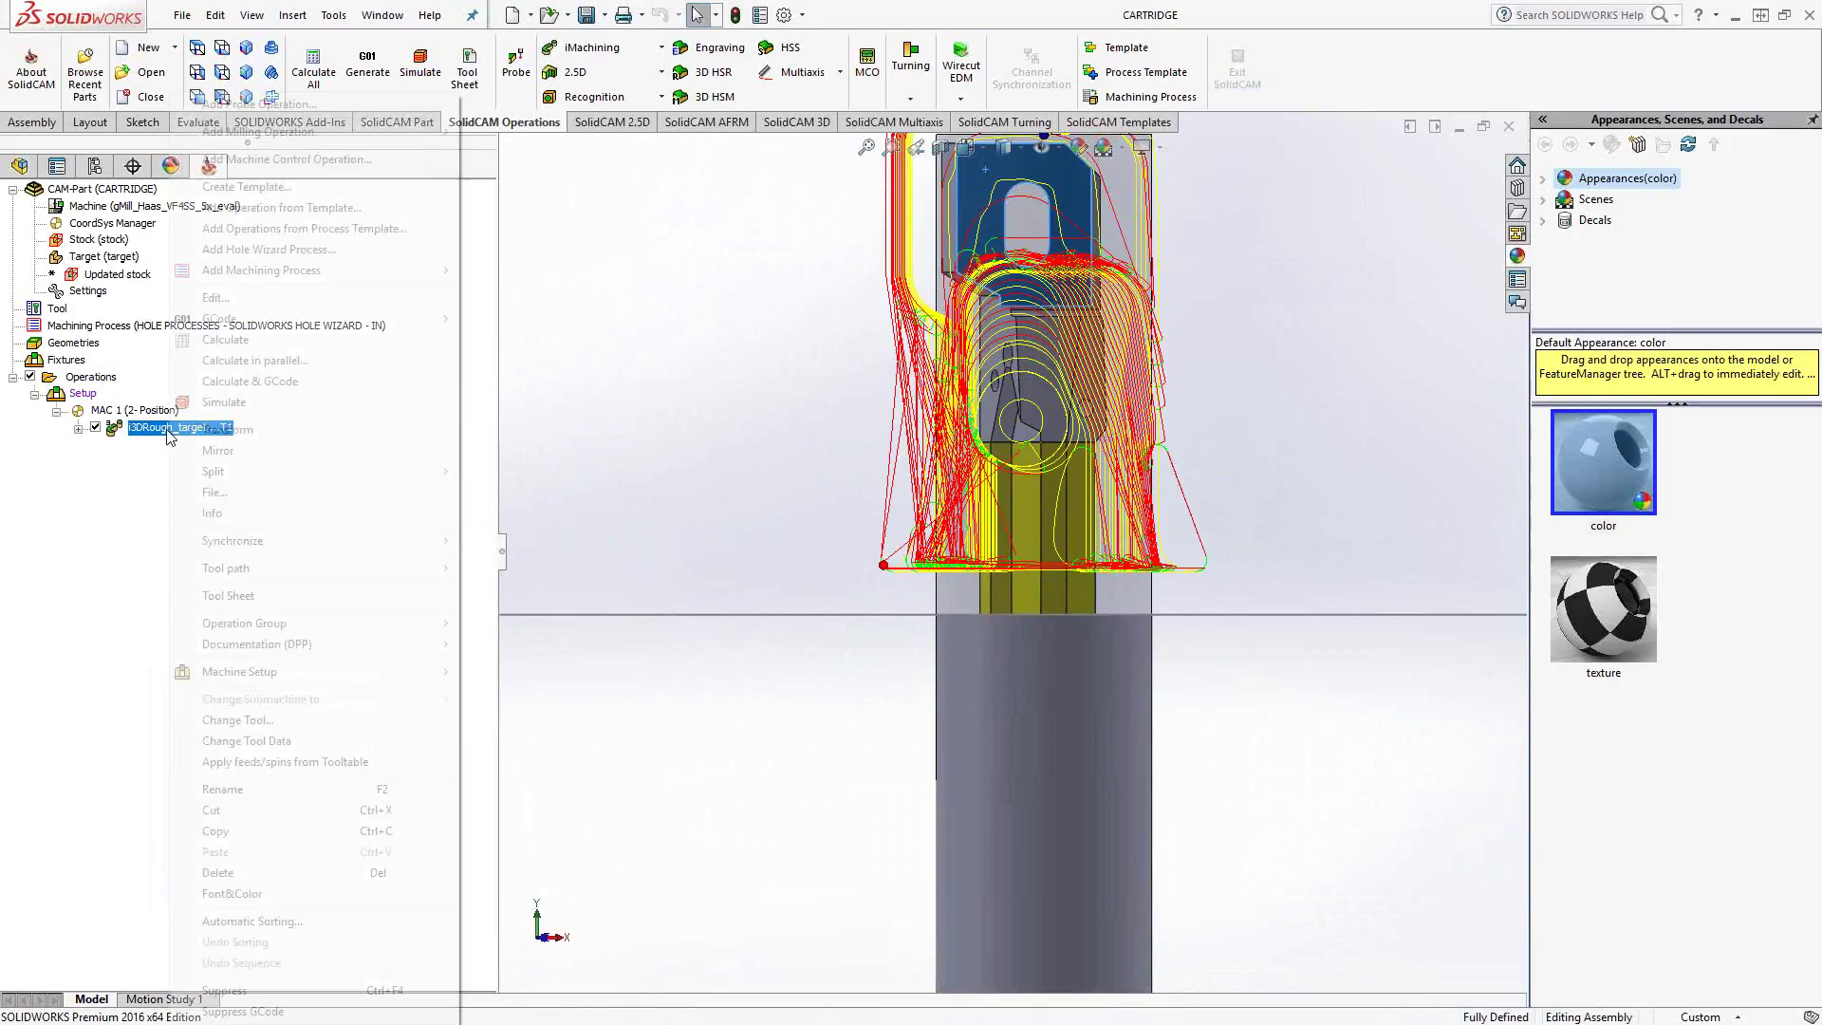
pyautogui.click(228, 406)
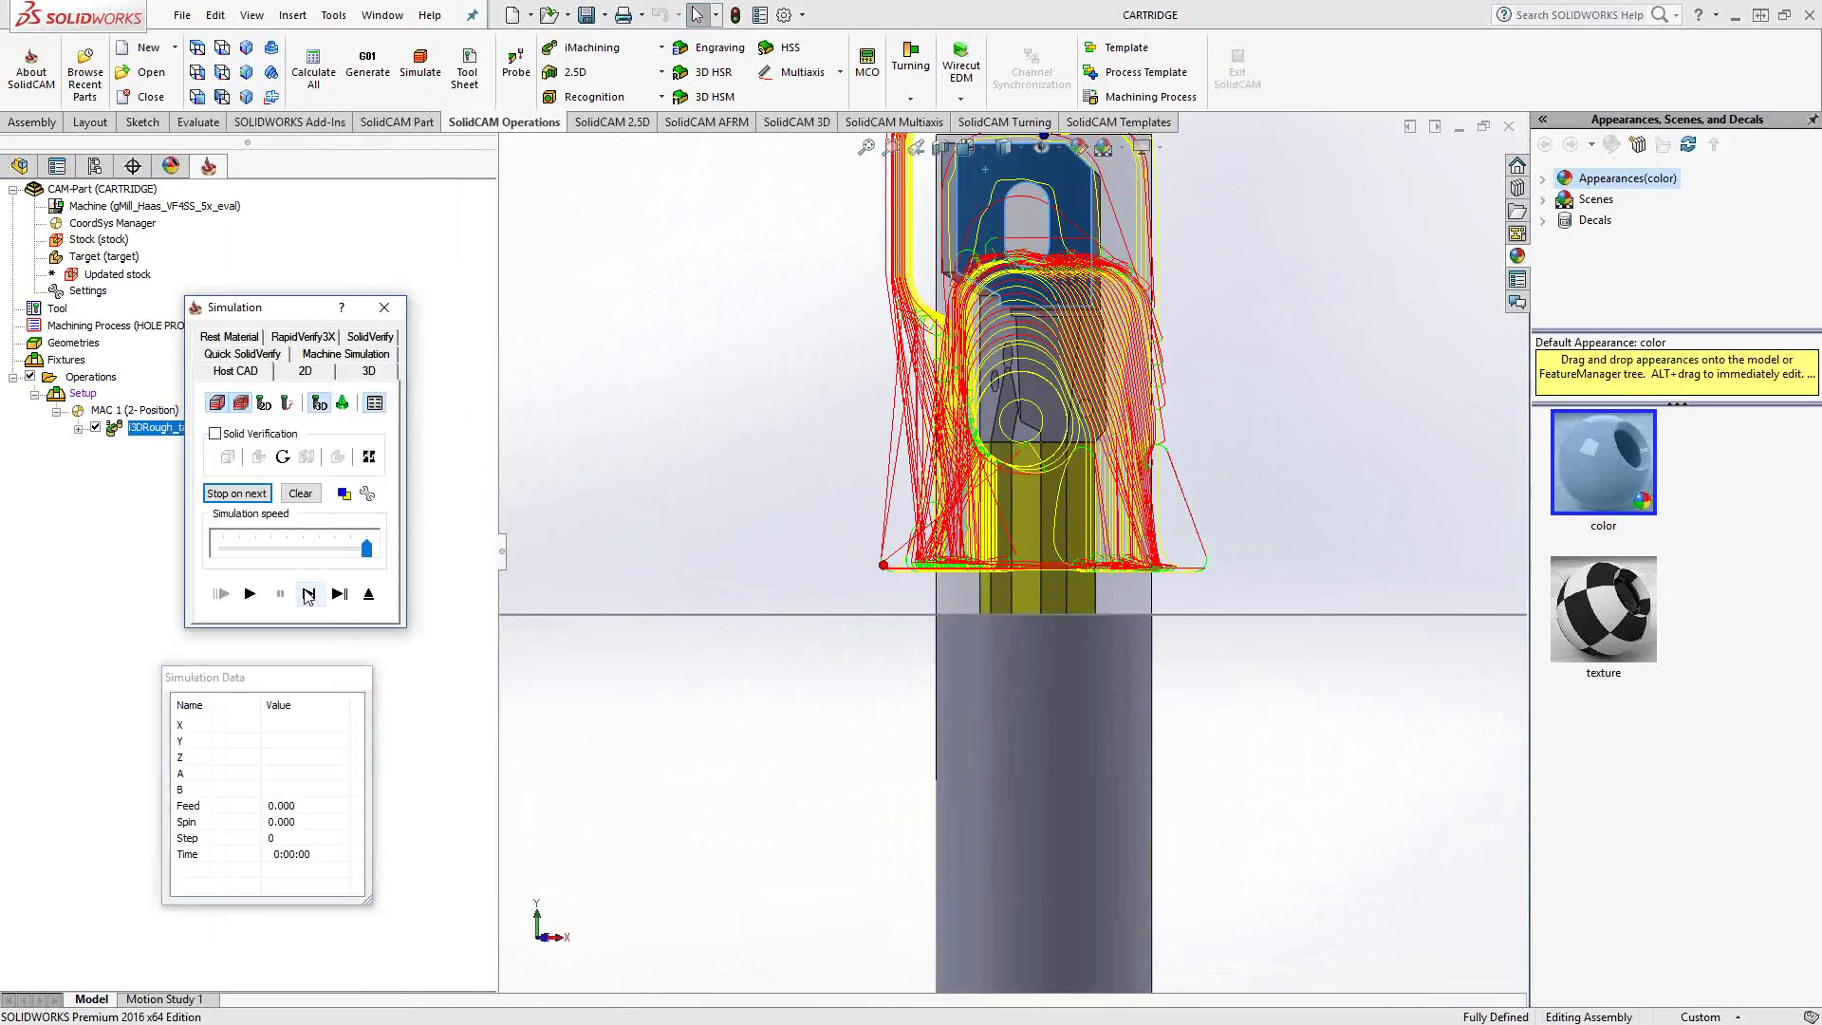
pyautogui.click(308, 594)
pyautogui.click(308, 594)
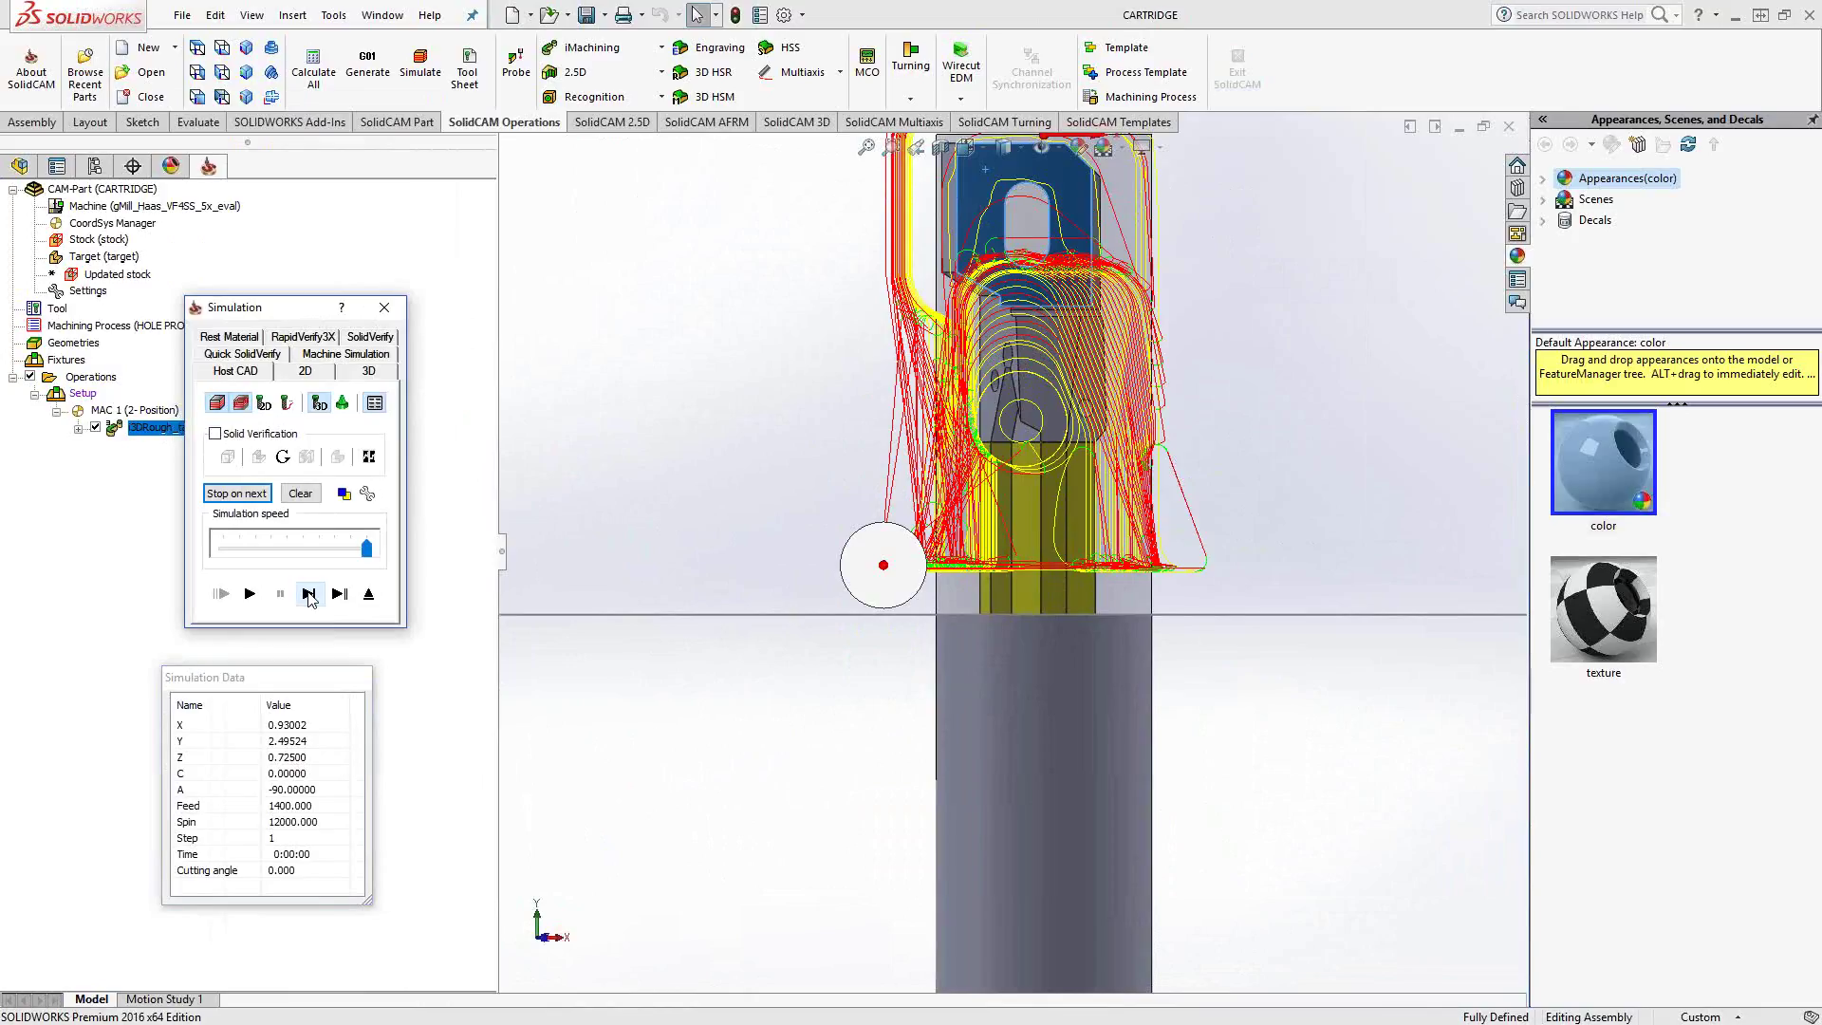
pyautogui.click(308, 594)
pyautogui.click(309, 594)
pyautogui.click(308, 594)
pyautogui.click(309, 594)
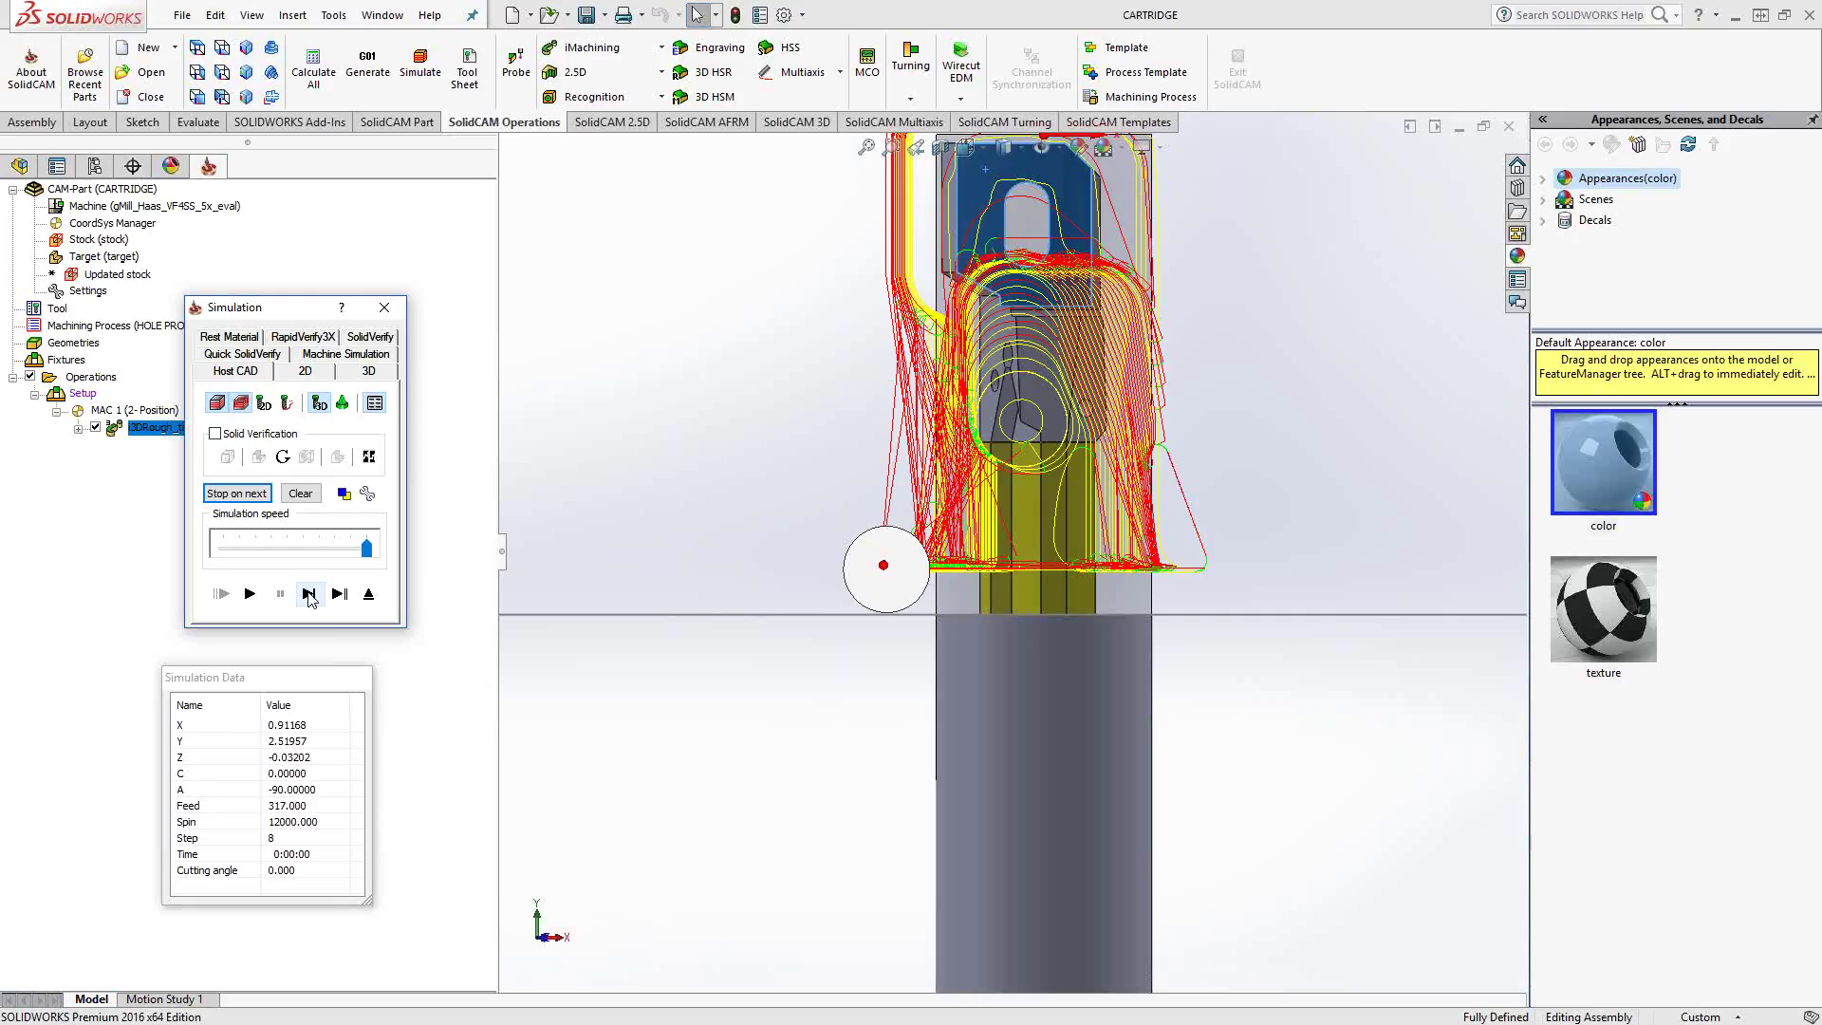
# Step: Step the tool along the working-area boundary line, then exit the simulation
pyautogui.click(309, 594)
pyautogui.click(309, 594)
pyautogui.click(309, 594)
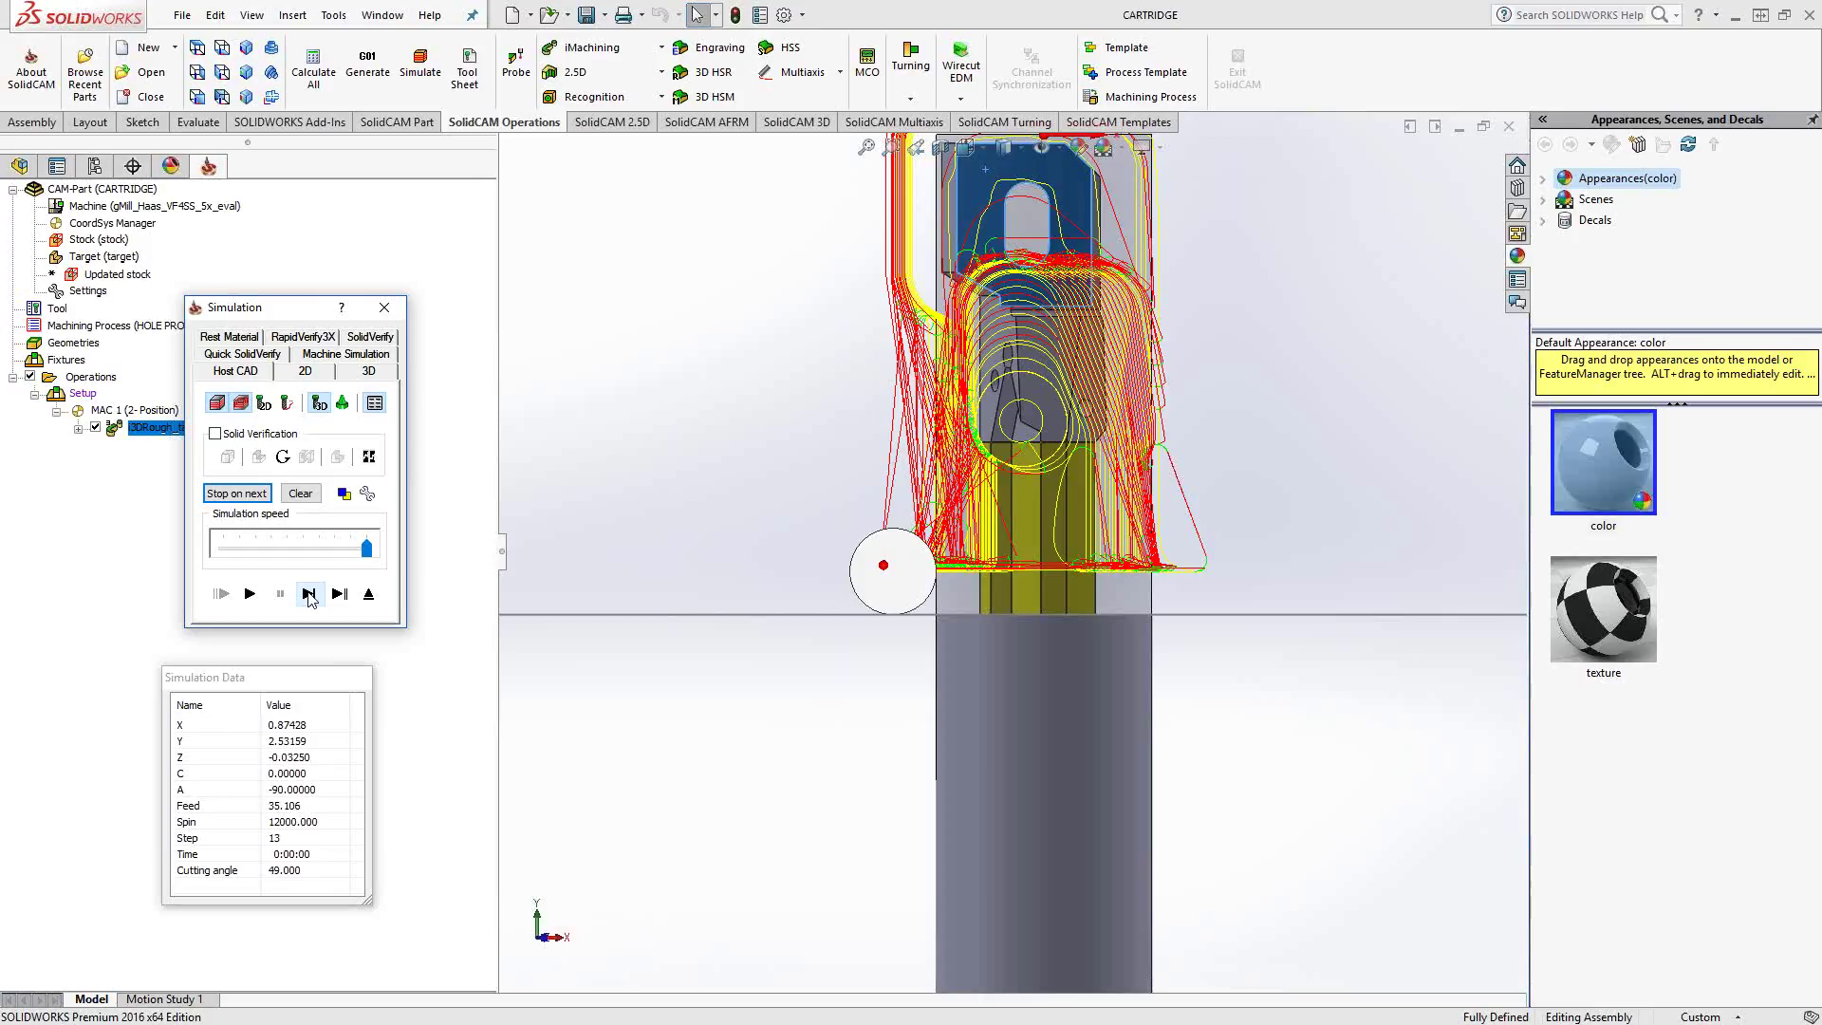
pyautogui.click(309, 594)
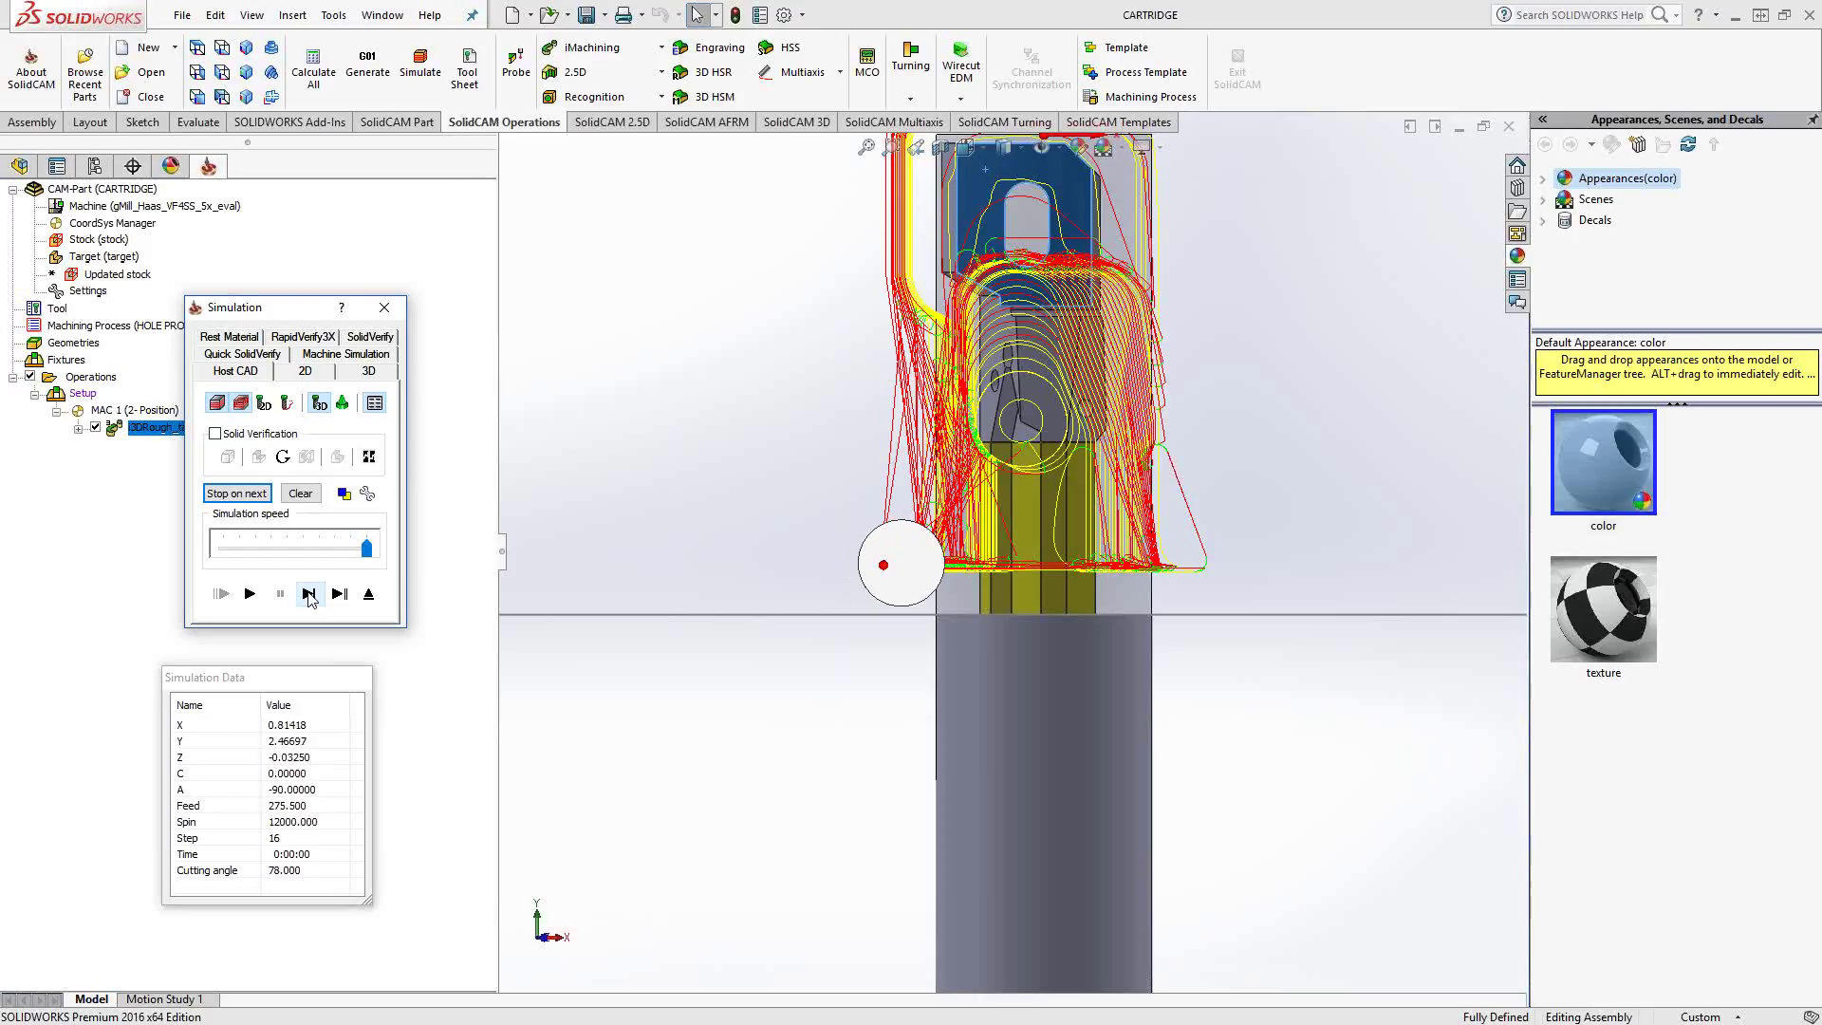
pyautogui.click(368, 594)
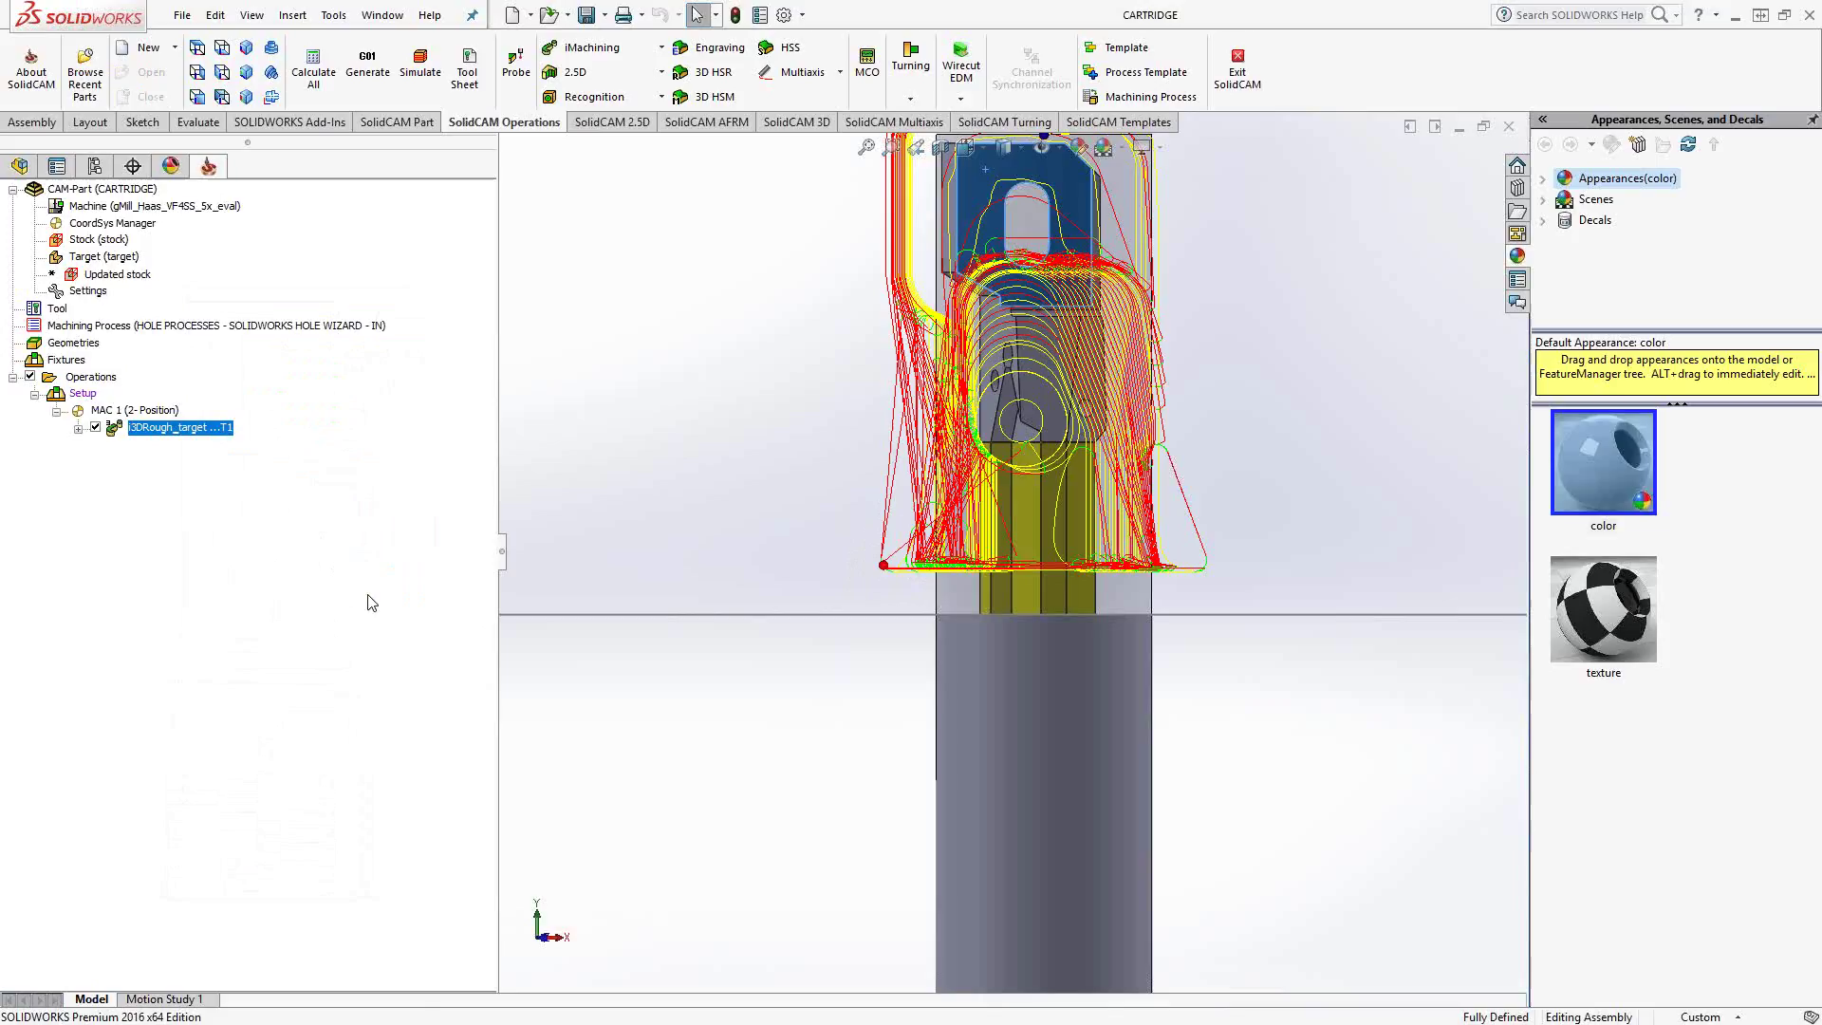
pyautogui.moveTo(1019, 579)
pyautogui.mouseDown(button='middle')
pyautogui.moveTo(1289, 293)
pyautogui.moveTo(1363, 618)
pyautogui.moveTo(1306, 629)
pyautogui.moveTo(1209, 582)
pyautogui.moveTo(1011, 563)
pyautogui.mouseUp(button='middle')
pyautogui.scroll(-1, 949, 541)
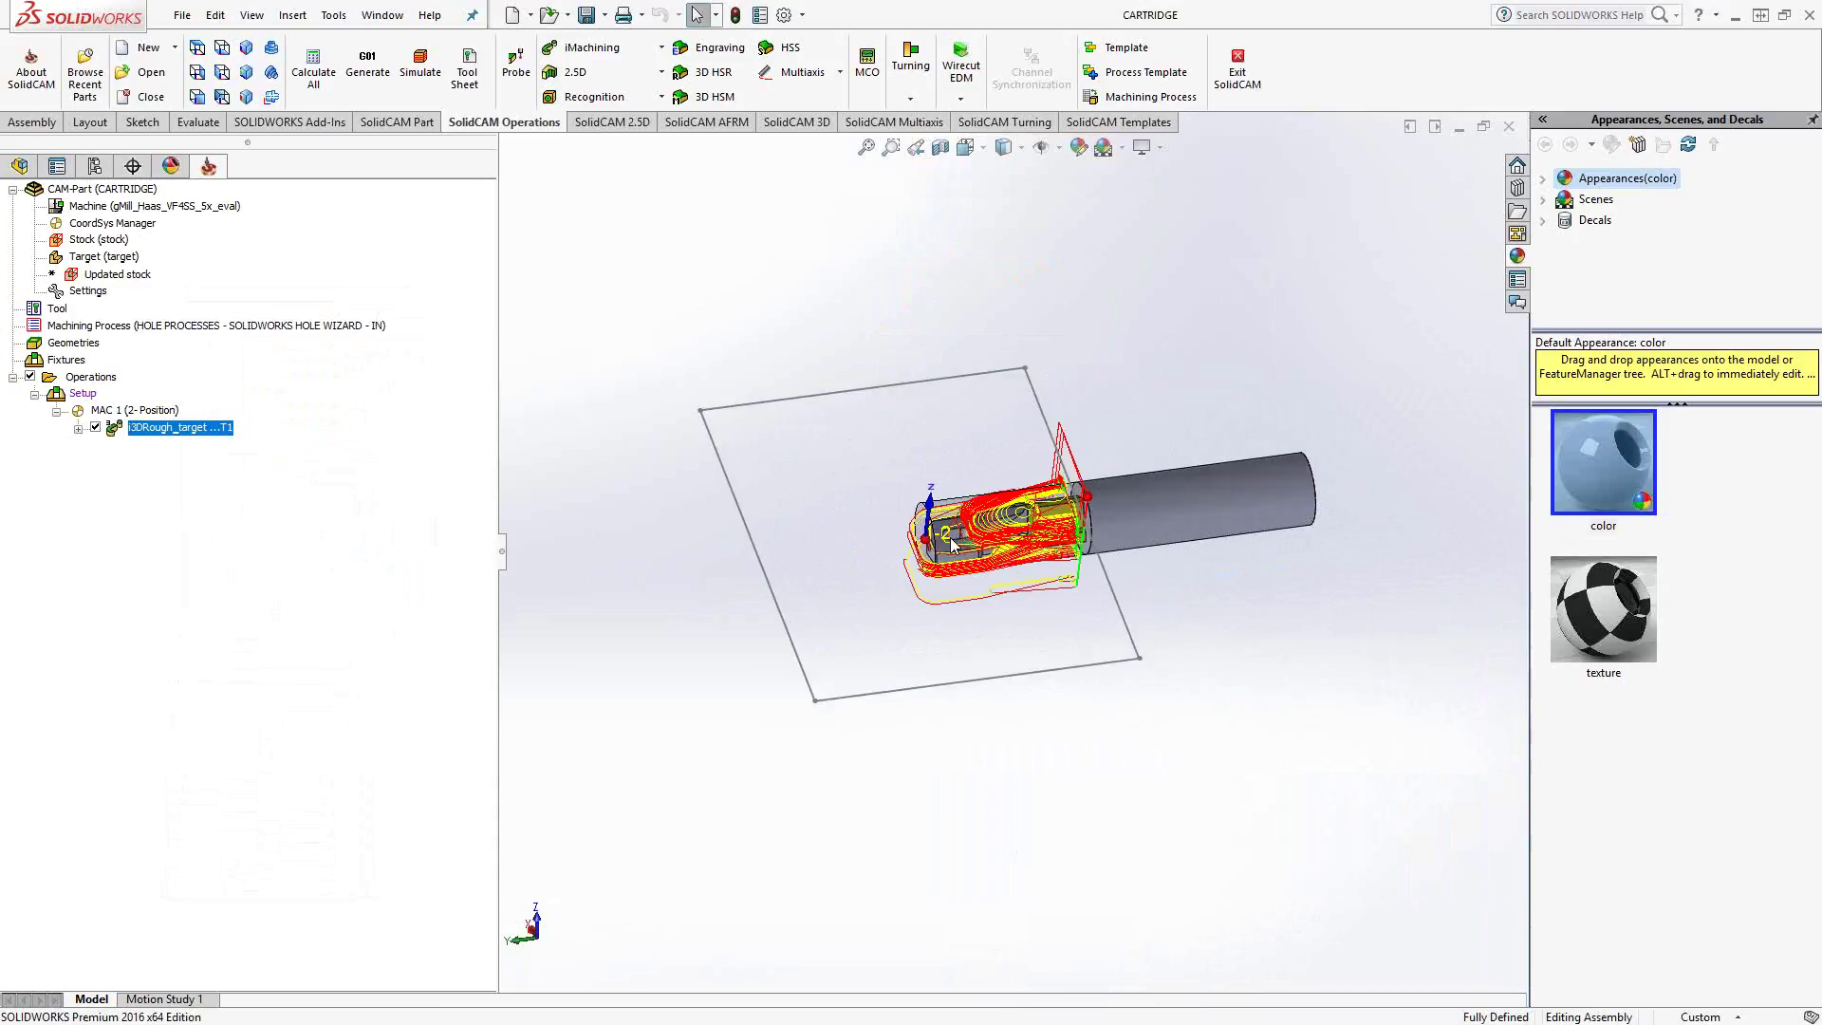